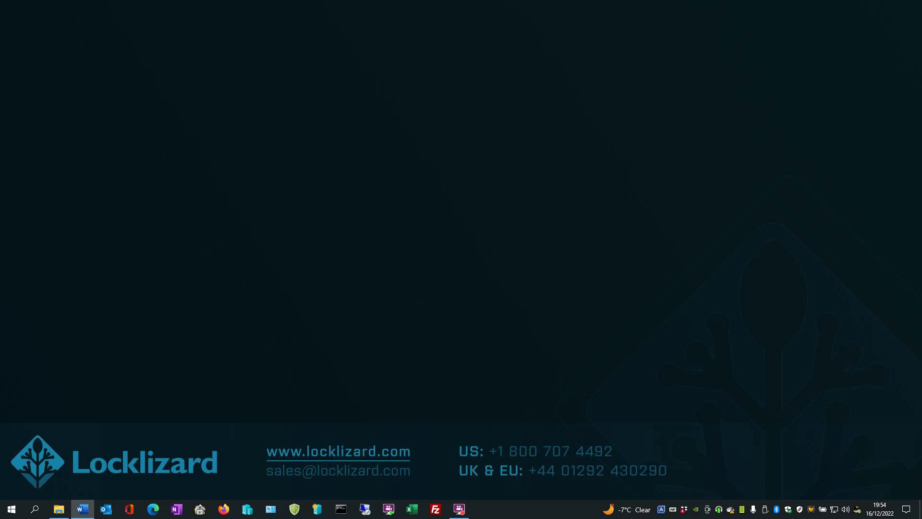
# Start making a secure PDF from Access-Overview.pdf in the _1Demo Files folder.
pyautogui.click(59, 509)
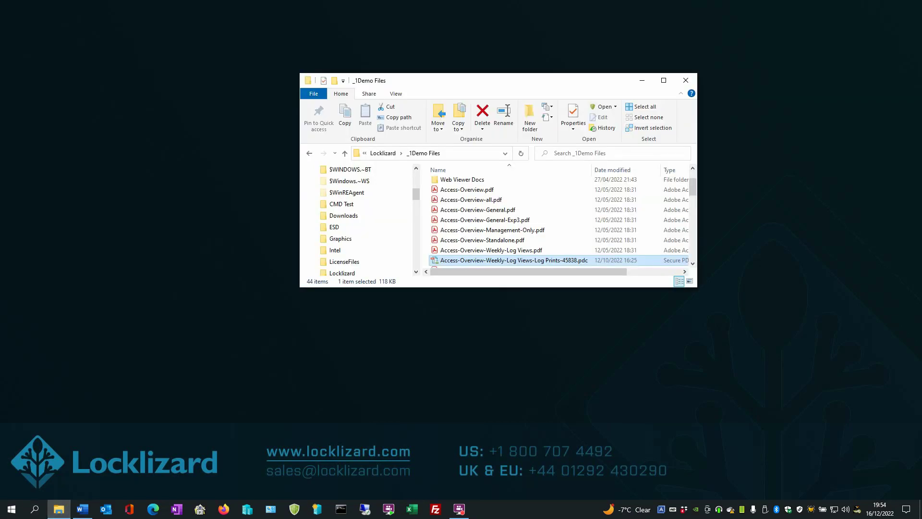
pyautogui.rightClick(463, 192)
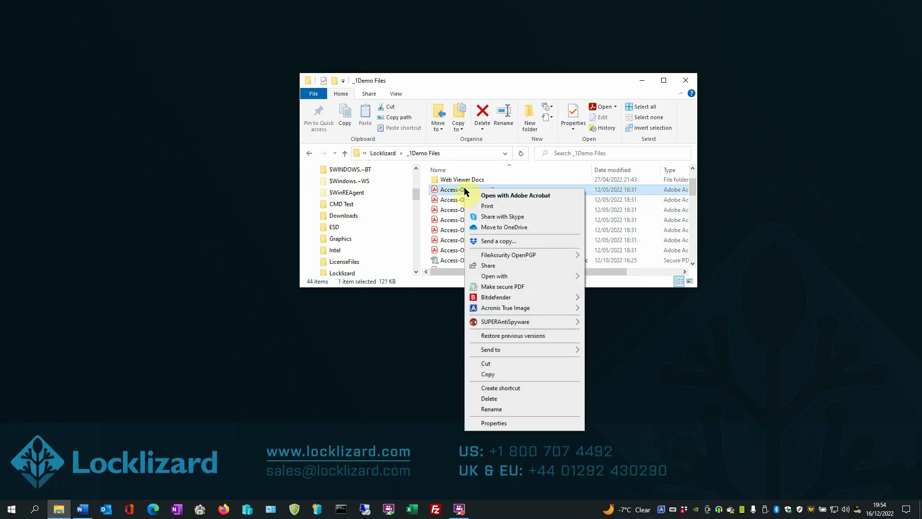
pyautogui.click(501, 287)
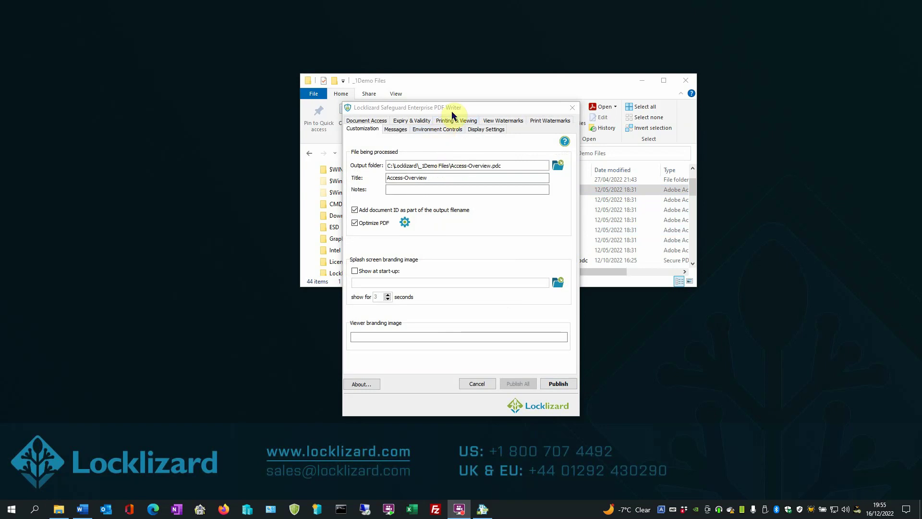
# Enable the text view watermark and select all of its default wording.
pyautogui.click(497, 124)
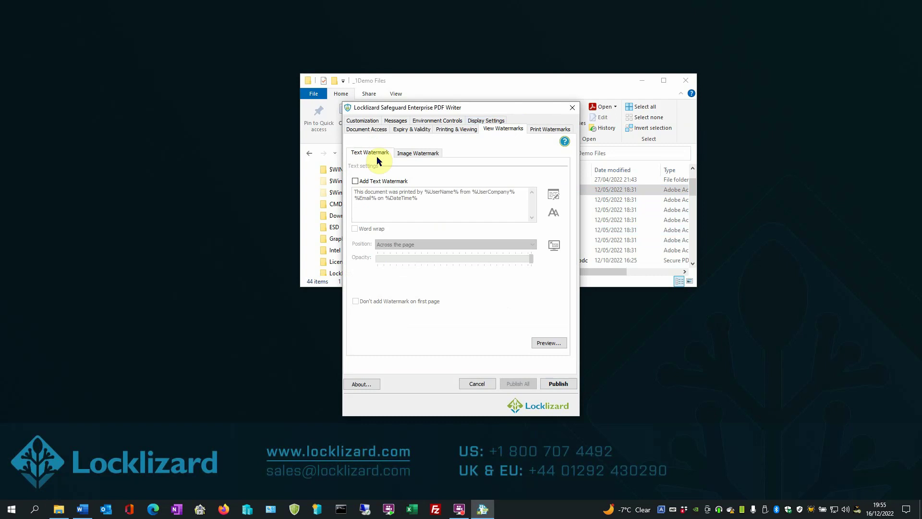
pyautogui.click(357, 185)
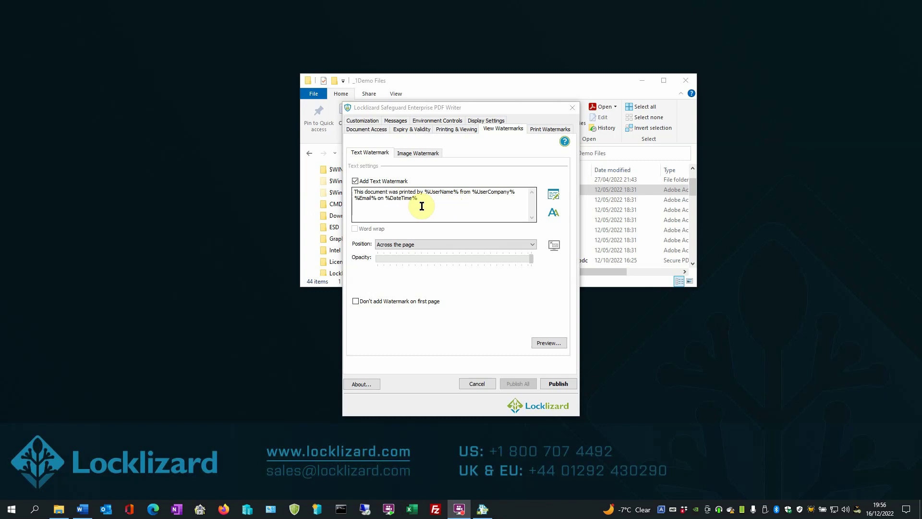
pyautogui.moveTo(422, 200); pyautogui.dragTo(342, 192)
# Replace the watermark text with 'This document is authorised to %UserName% %Email%'.
pyautogui.press('Delete')
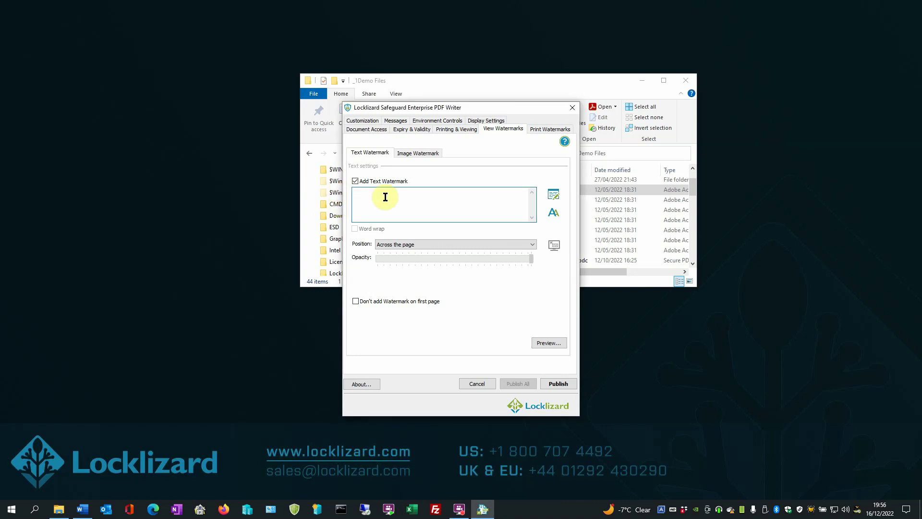
pyautogui.write('This ')
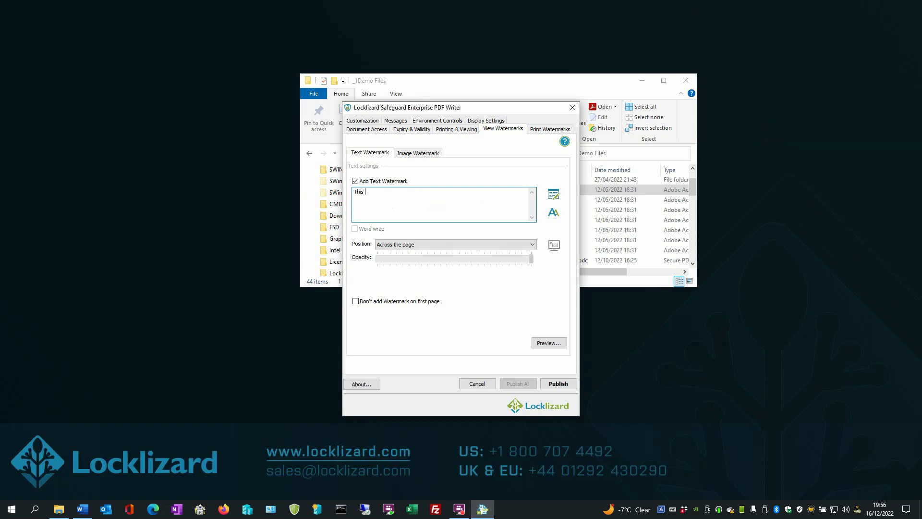
pyautogui.write('document is authorised to')
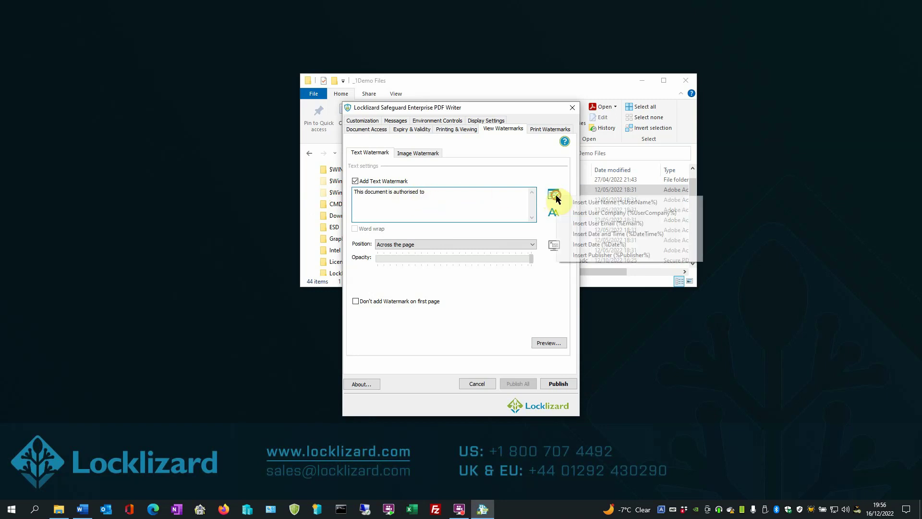
pyautogui.click(554, 195)
pyautogui.click(584, 202)
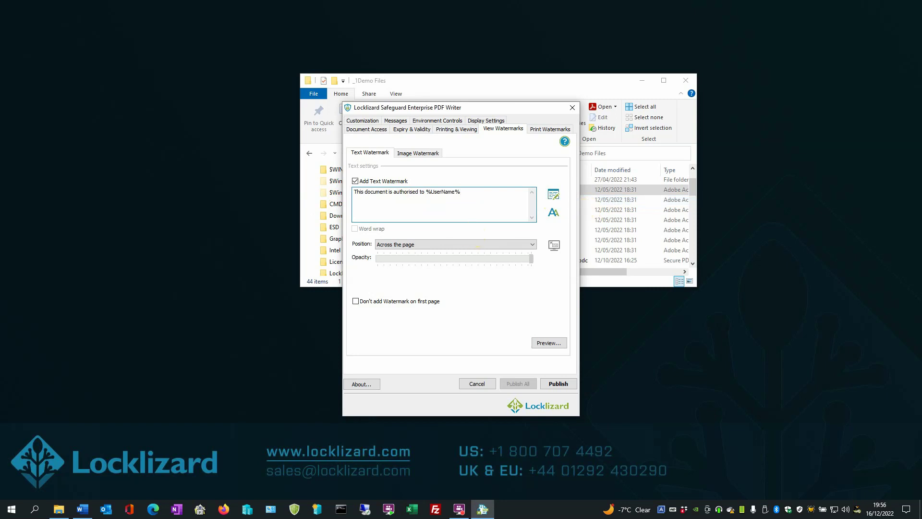
pyautogui.click(553, 195)
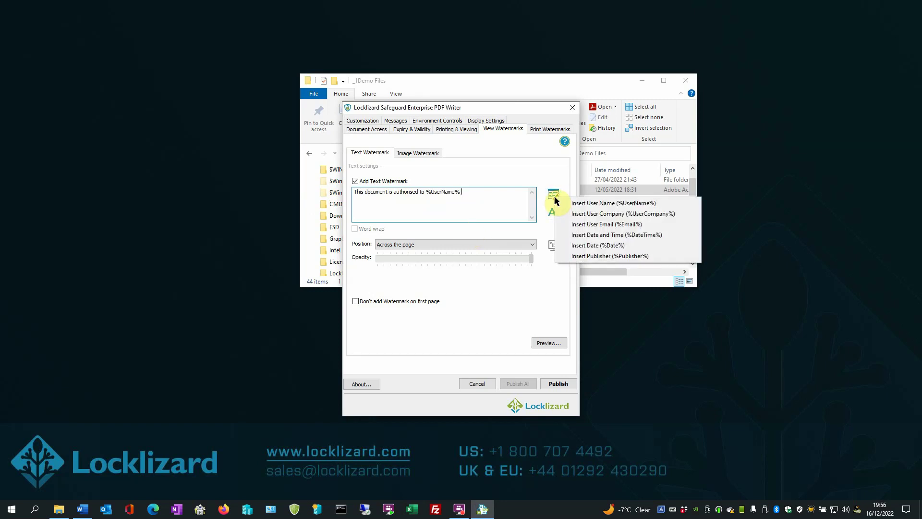
pyautogui.click(591, 225)
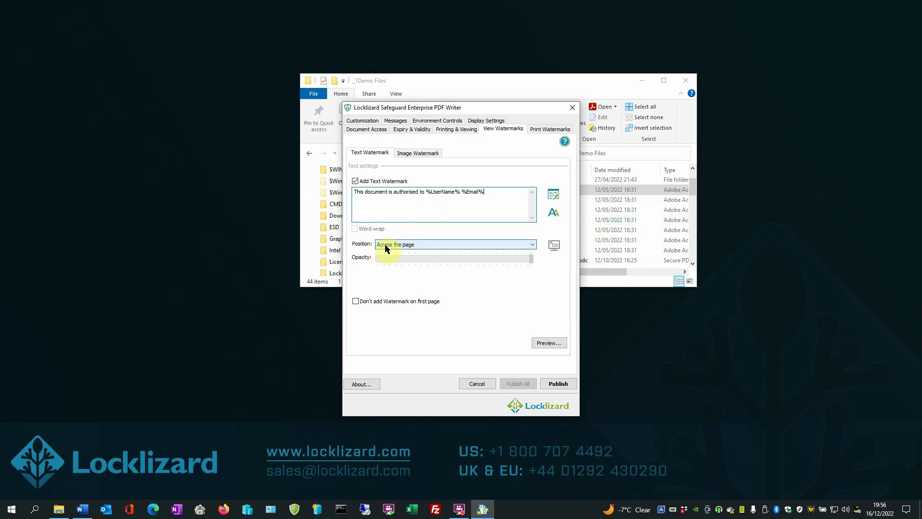
# Position the watermark Top Center and Bottom Center in red bold Tahoma.
pyautogui.click(535, 244)
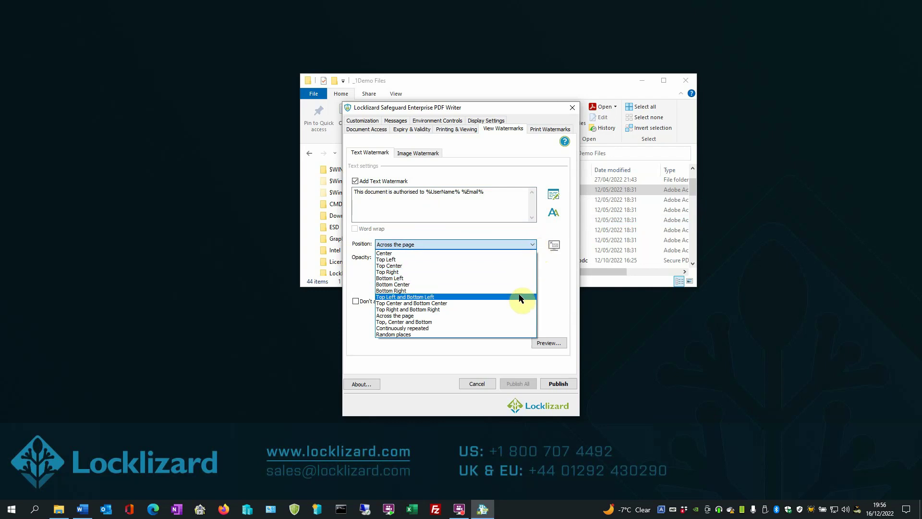
pyautogui.click(519, 302)
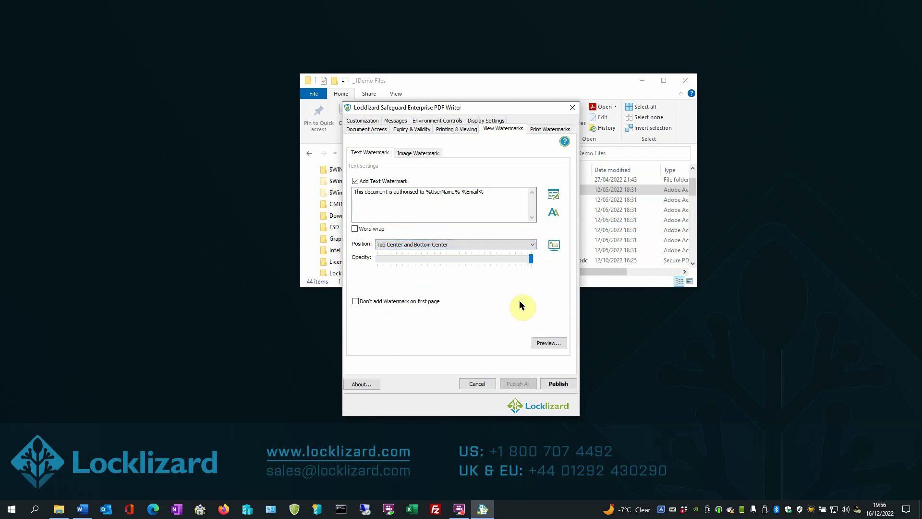
pyautogui.click(553, 214)
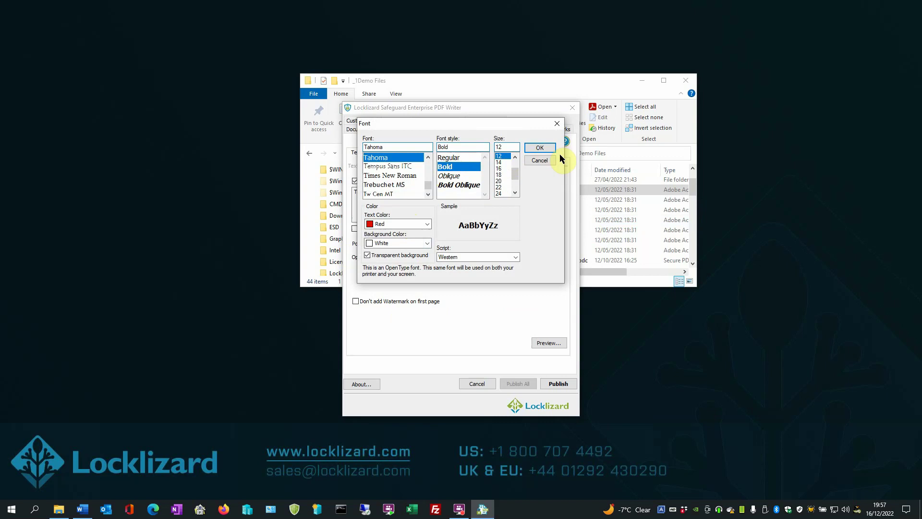
pyautogui.click(540, 149)
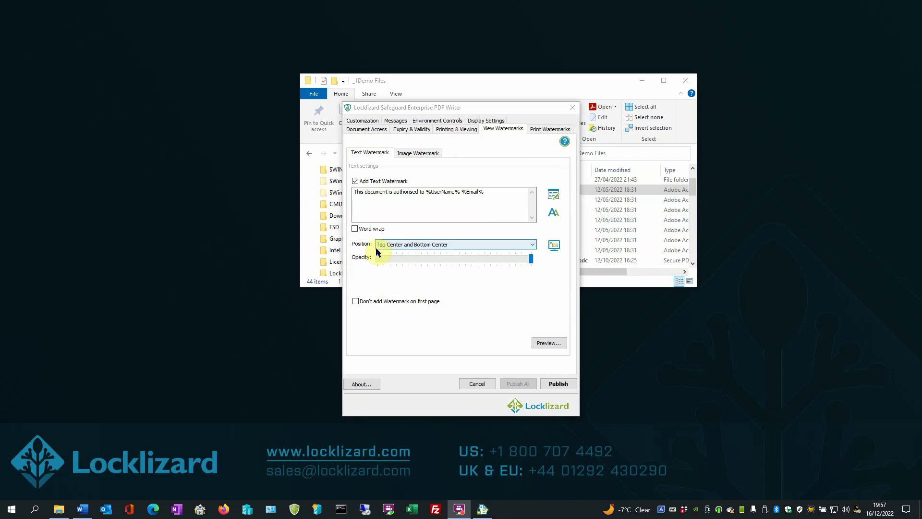
# Add Shield.png from C:\Watermarks as a centred image watermark at opacity 49.
pyautogui.click(410, 154)
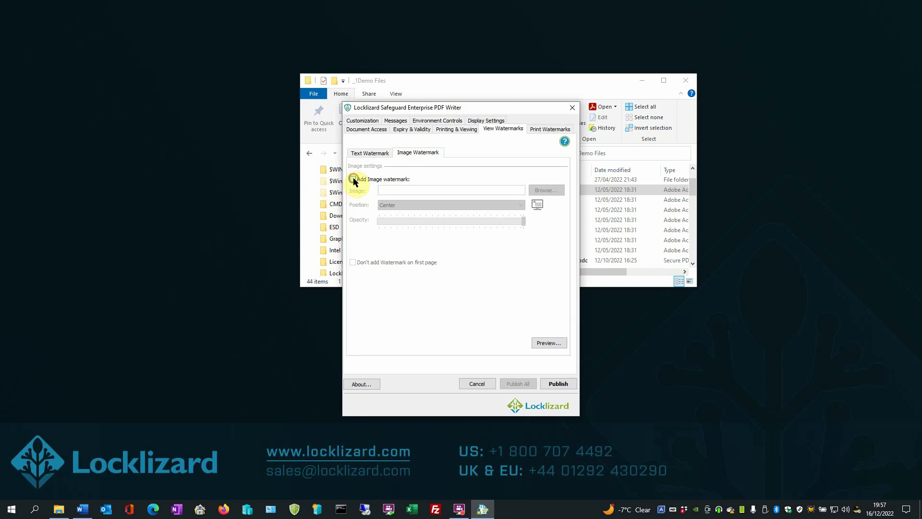
pyautogui.click(353, 179)
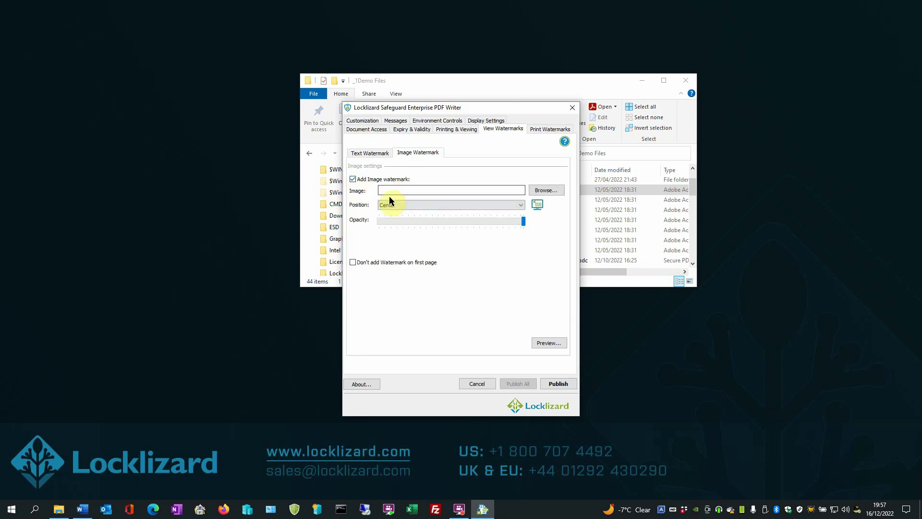
pyautogui.click(546, 190)
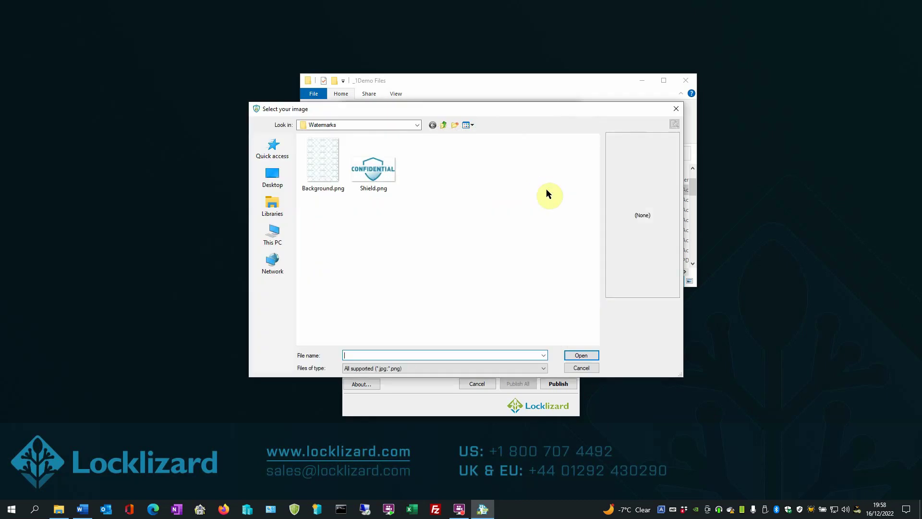
pyautogui.click(382, 178)
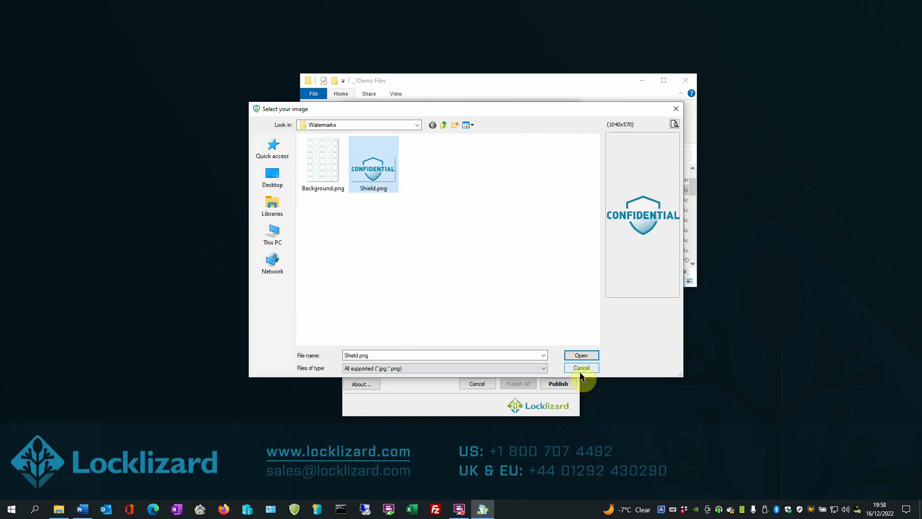
pyautogui.click(572, 355)
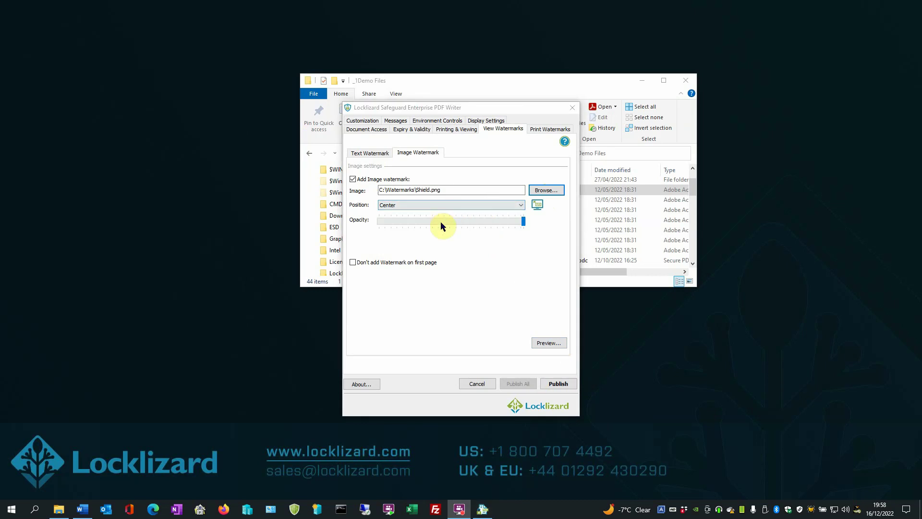
pyautogui.moveTo(522, 222); pyautogui.dragTo(470, 227)
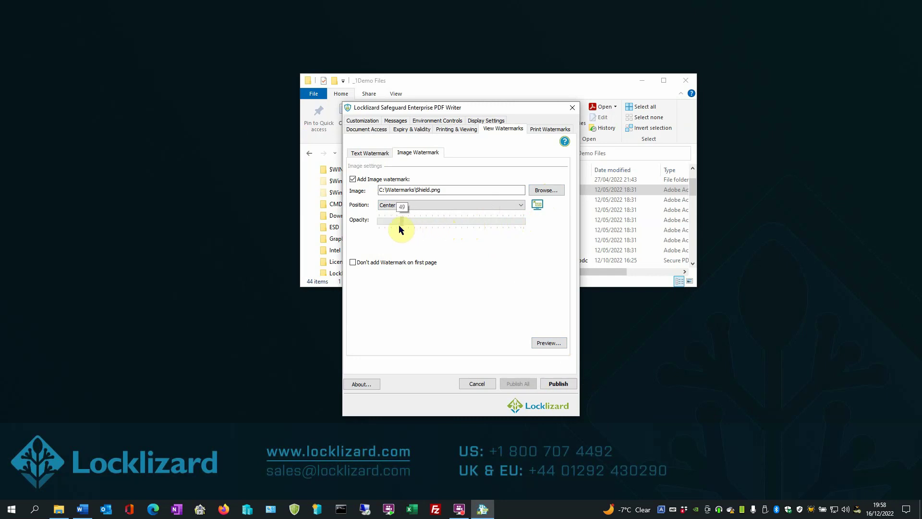
pyautogui.moveTo(401, 229); pyautogui.dragTo(399, 230)
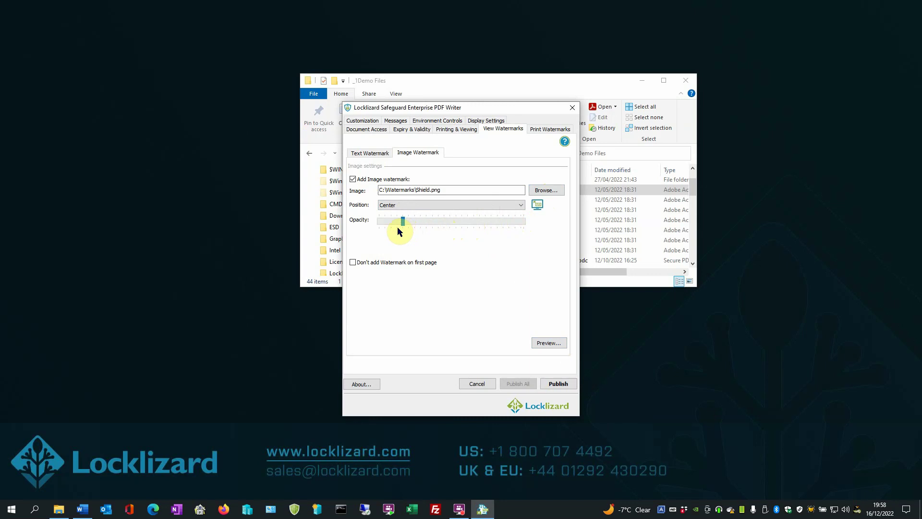
pyautogui.click(553, 343)
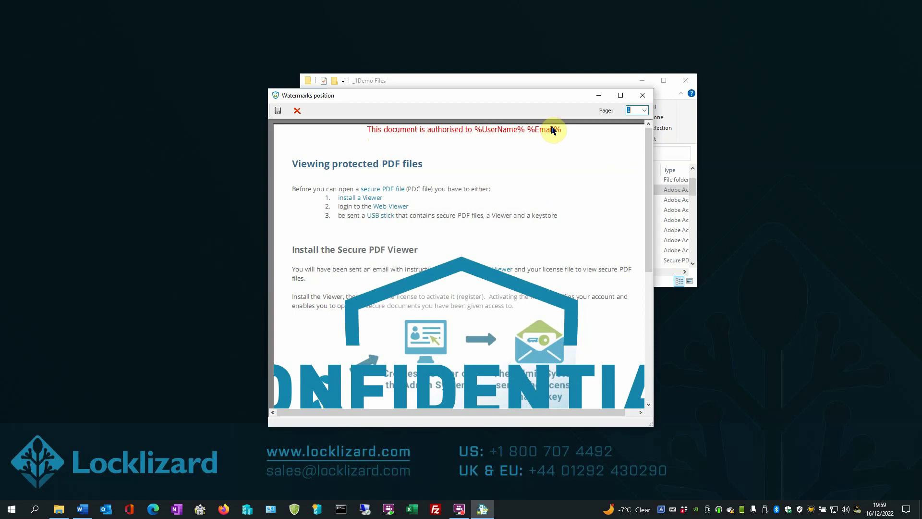
pyautogui.moveTo(648, 187); pyautogui.dragTo(654, 341)
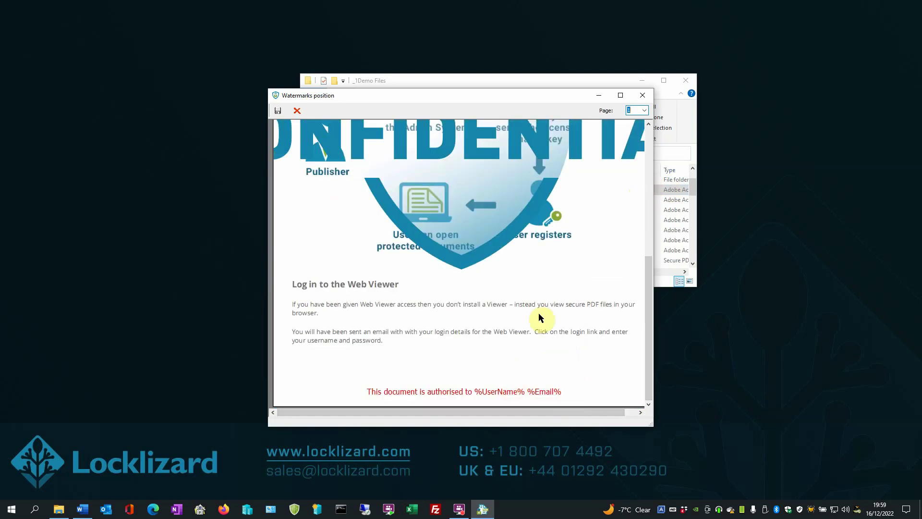
pyautogui.moveTo(647, 303); pyautogui.dragTo(641, 213)
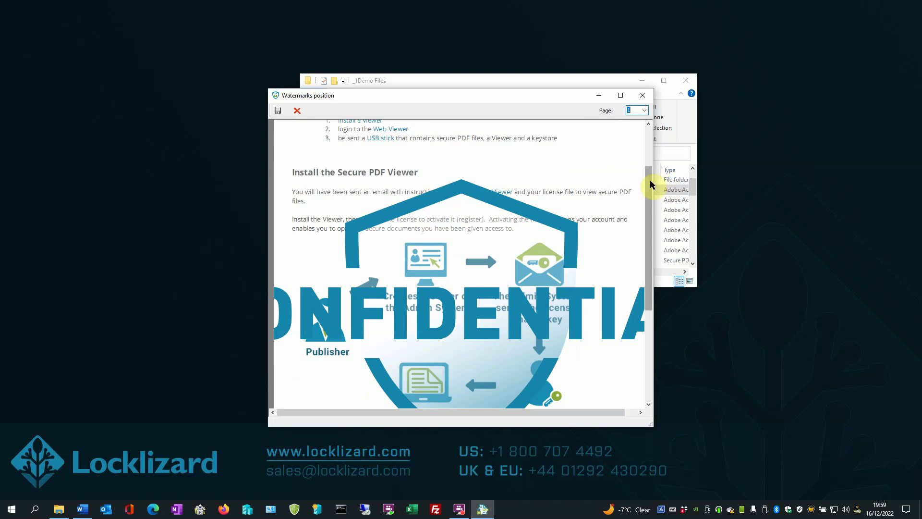
pyautogui.scroll(3, 648, 151)
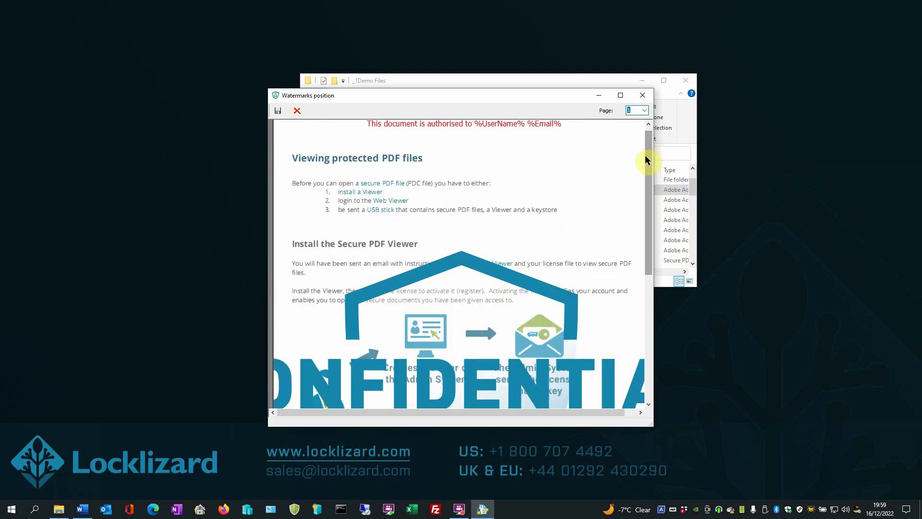
pyautogui.click(642, 95)
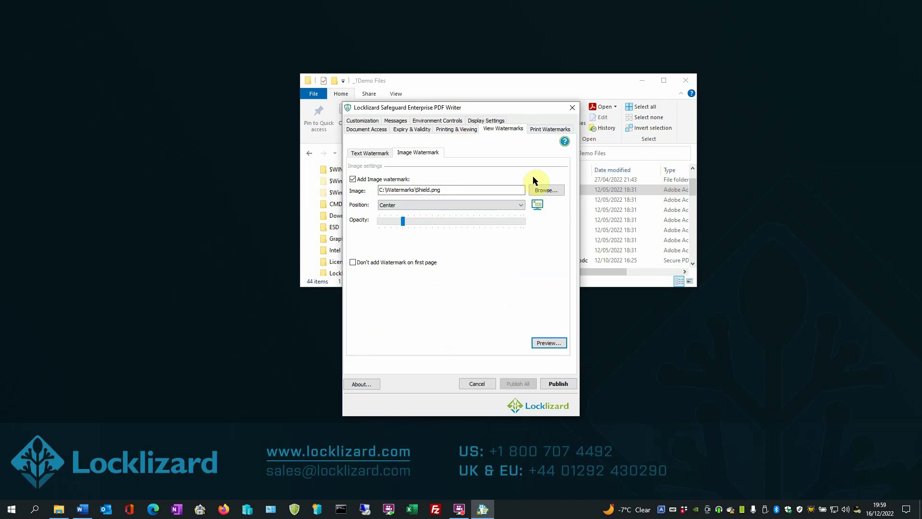
# Publish the protected document and dismiss the successful protection report.
pyautogui.click(558, 384)
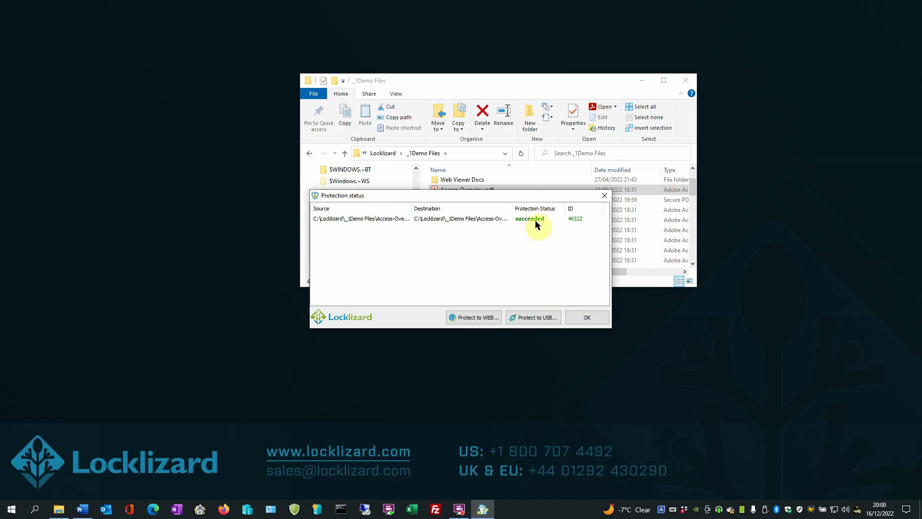
pyautogui.click(587, 318)
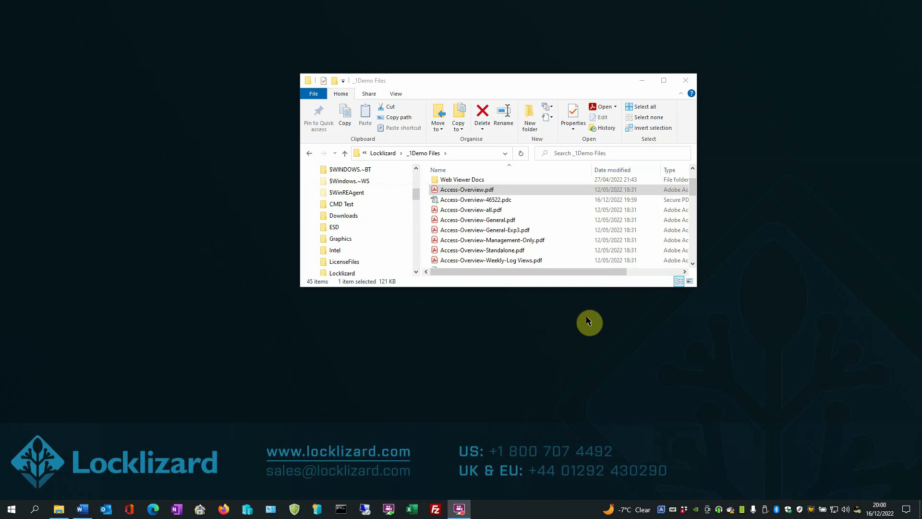
# Open Access-Overview-46522.pdc and scroll through its three pages to check both watermarks.
pyautogui.doubleClick(495, 201)
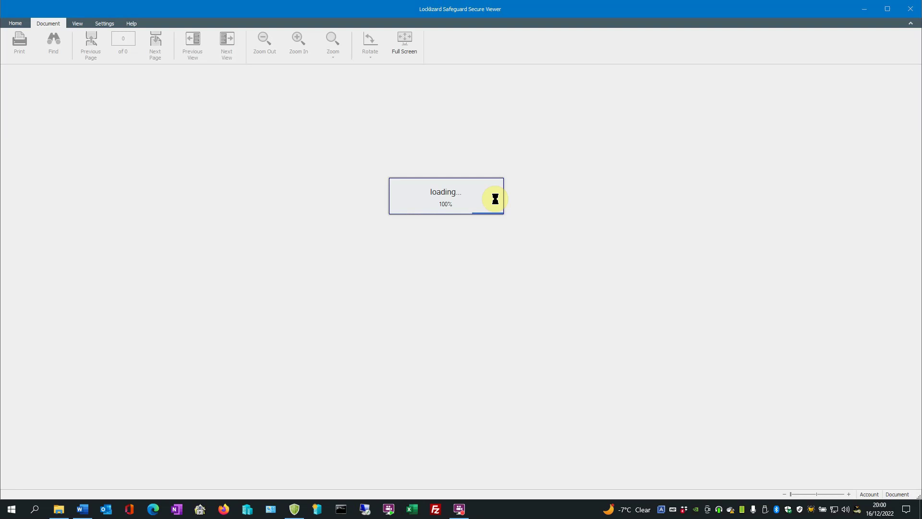
pyautogui.scroll(-3, 451, 237)
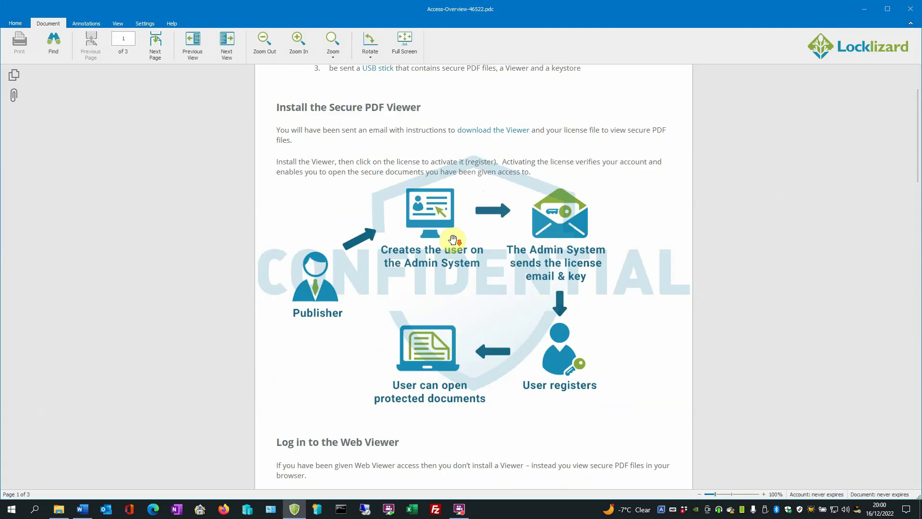
pyautogui.scroll(2, 454, 238)
pyautogui.scroll(1, 453, 238)
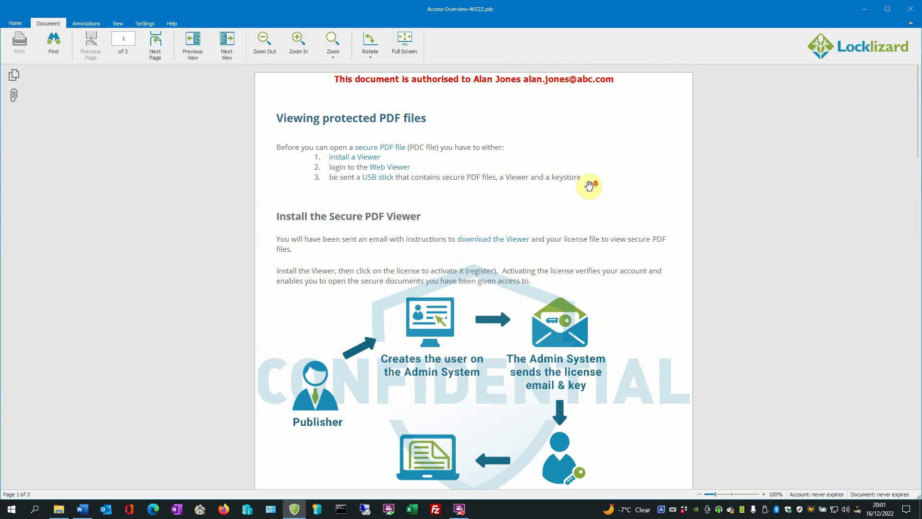
pyautogui.scroll(-6, 589, 186)
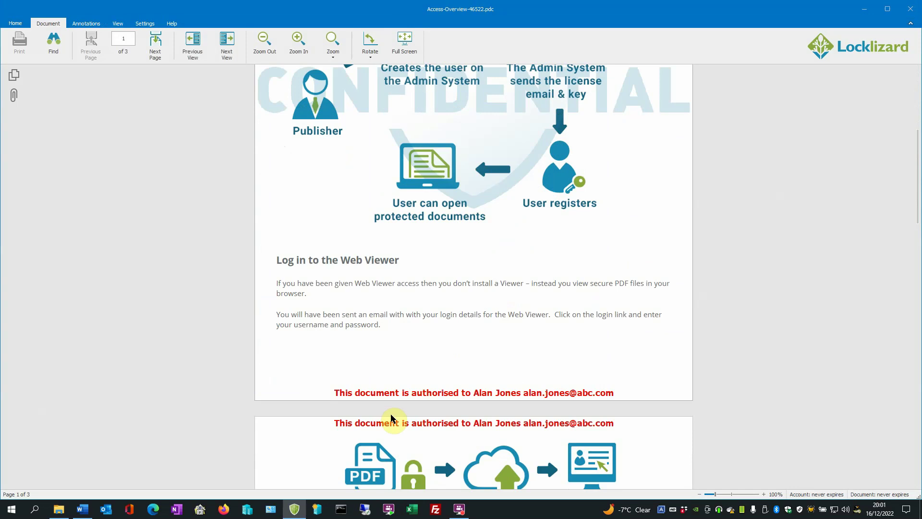
pyautogui.scroll(3, 394, 414)
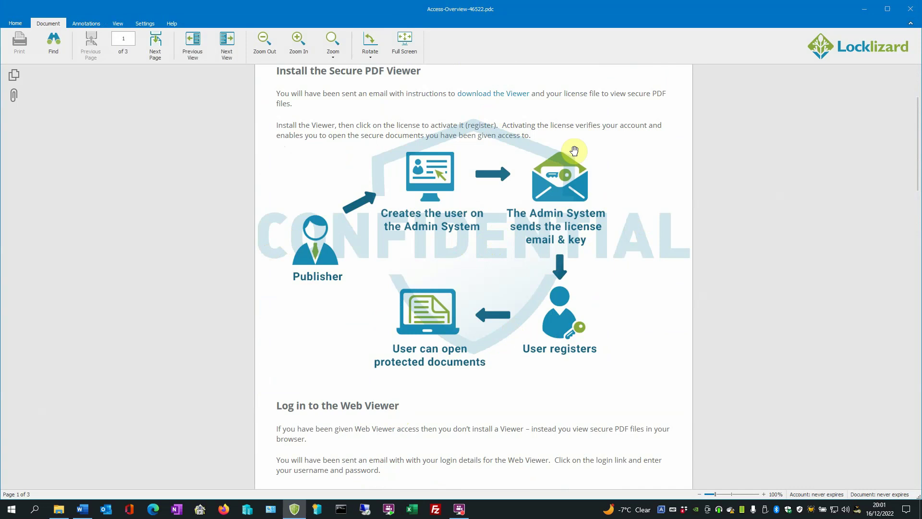
pyautogui.scroll(-5, 511, 289)
pyautogui.scroll(-9, 509, 290)
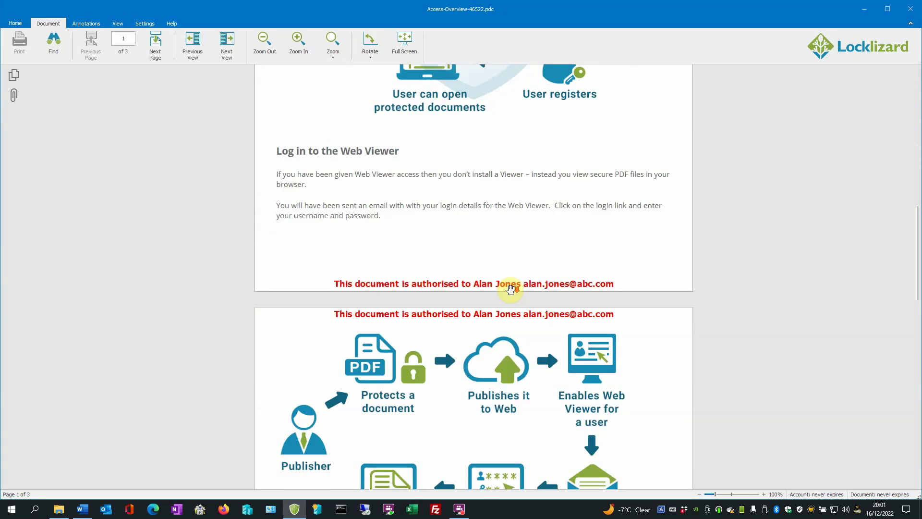
pyautogui.scroll(-12, 506, 290)
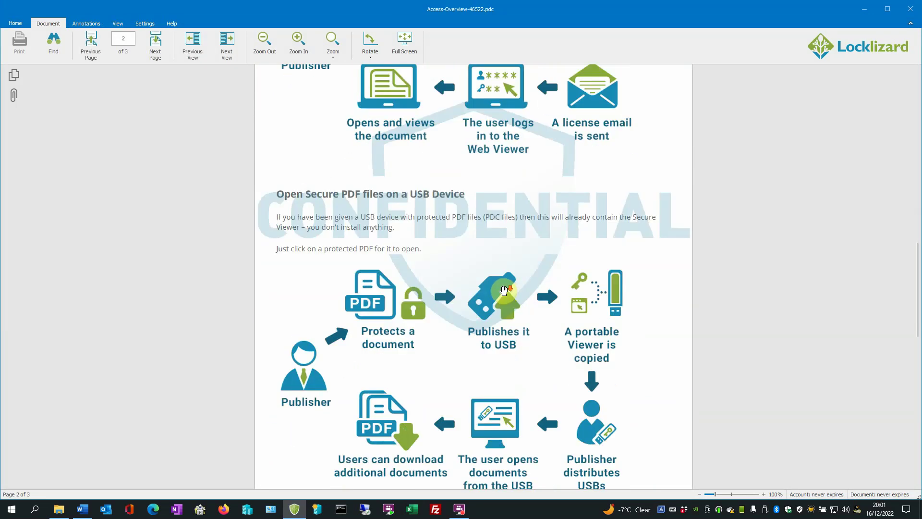
pyautogui.scroll(-5, 502, 290)
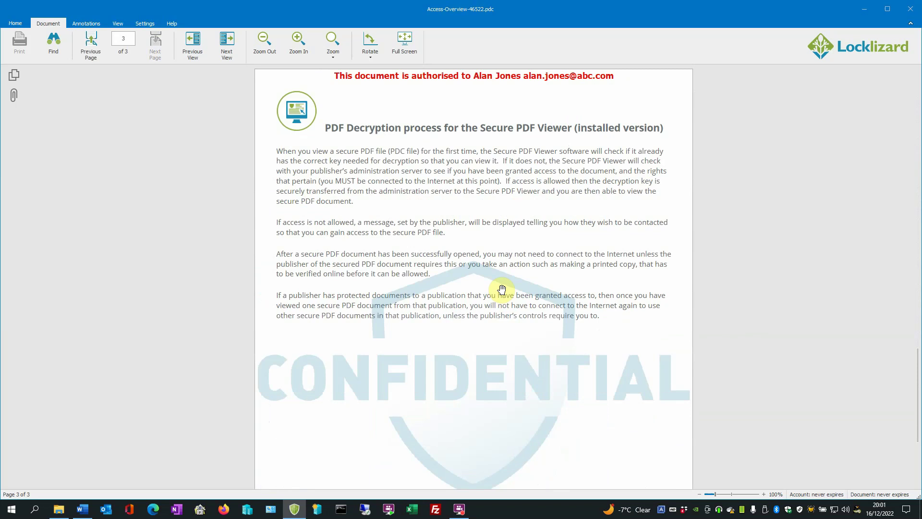
pyautogui.scroll(13, 499, 290)
pyautogui.scroll(2, 512, 309)
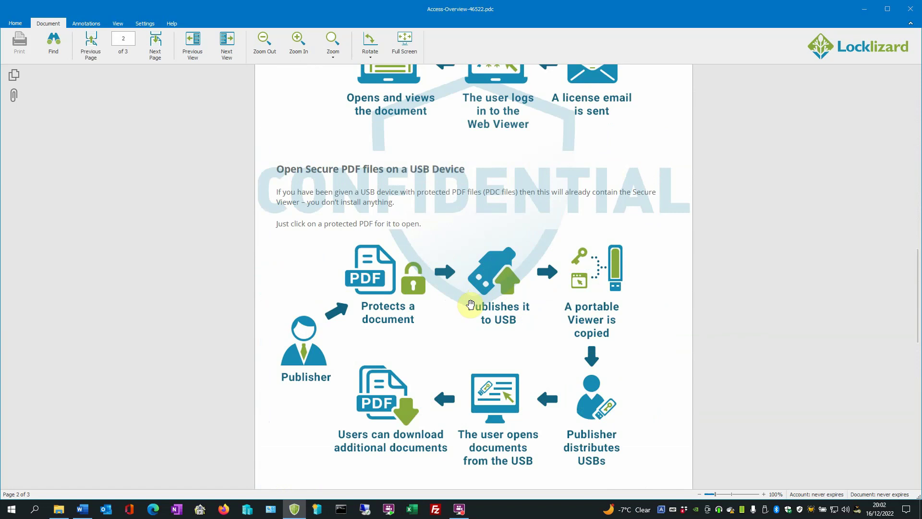
pyautogui.scroll(9, 470, 305)
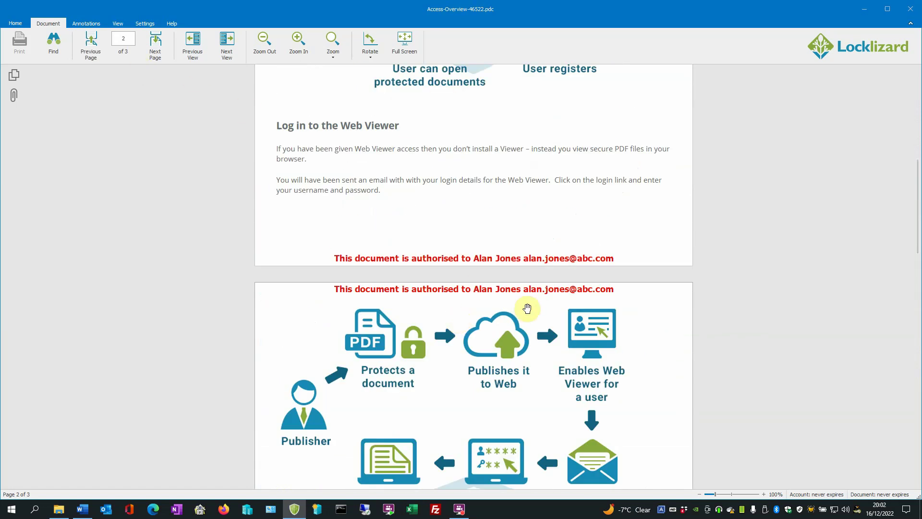
pyautogui.scroll(2, 511, 365)
pyautogui.scroll(3, 511, 365)
pyautogui.scroll(-4, 434, 298)
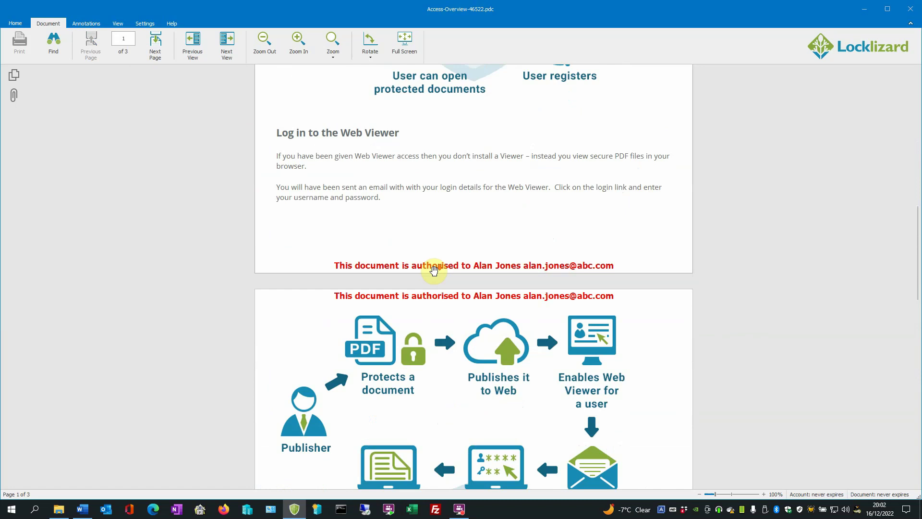
pyautogui.scroll(10, 453, 318)
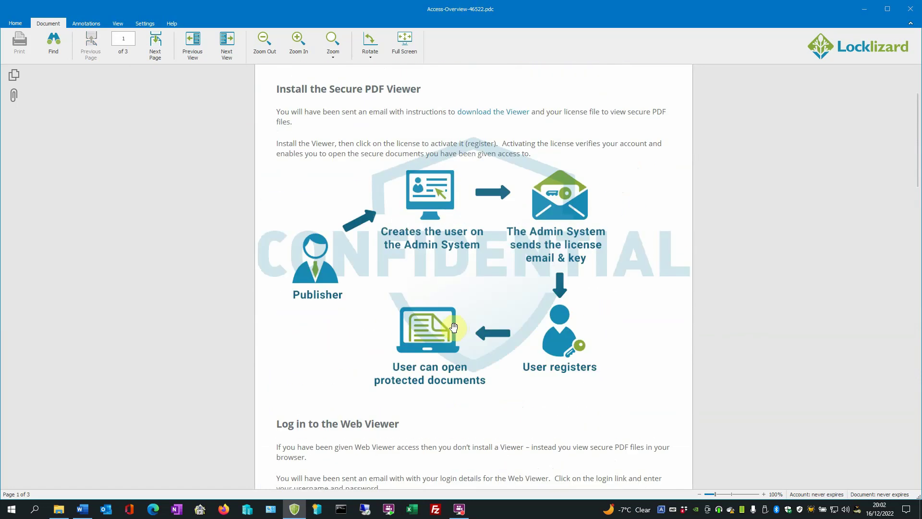
pyautogui.scroll(1, 446, 327)
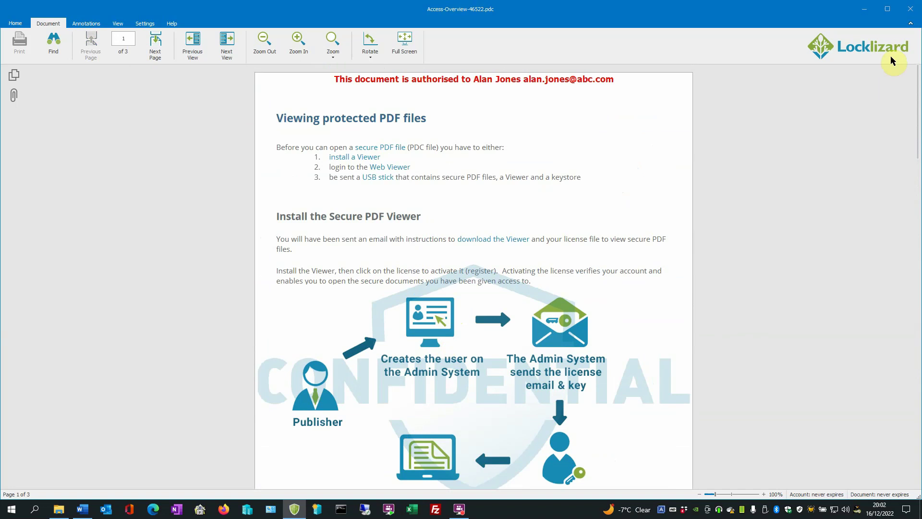
# Close the Secure Viewer and minimize the _1Demo Files folder window.
pyautogui.click(909, 11)
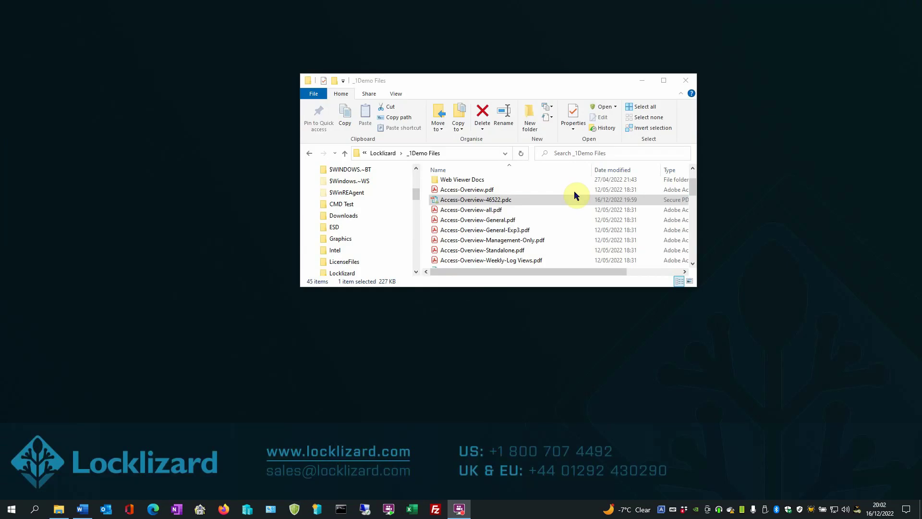
pyautogui.click(642, 81)
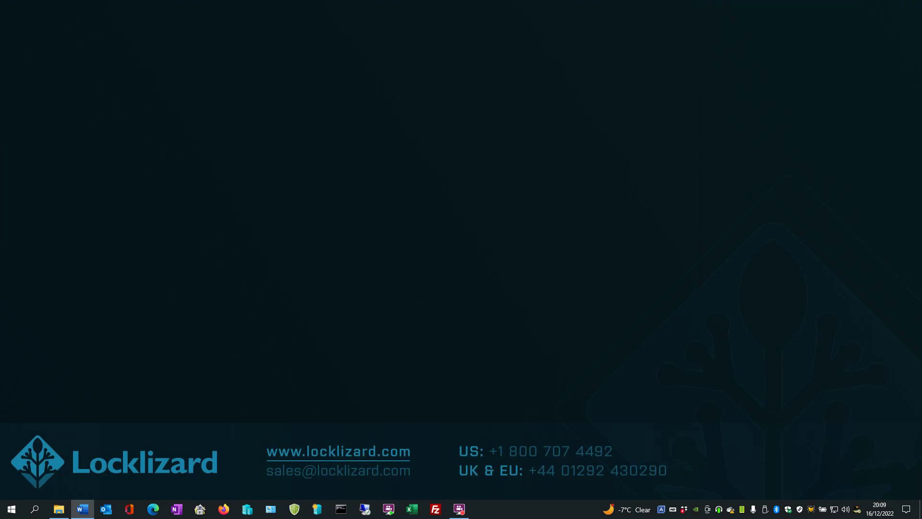
# Start making a secure PDF from Access-Overview-all.pdf in the _1Demo Files folder.
pyautogui.click(60, 505)
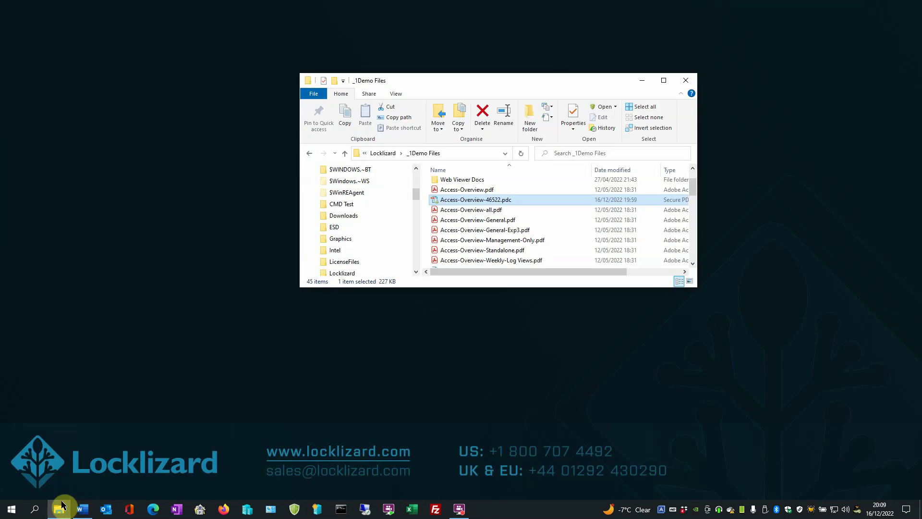
pyautogui.rightClick(478, 215)
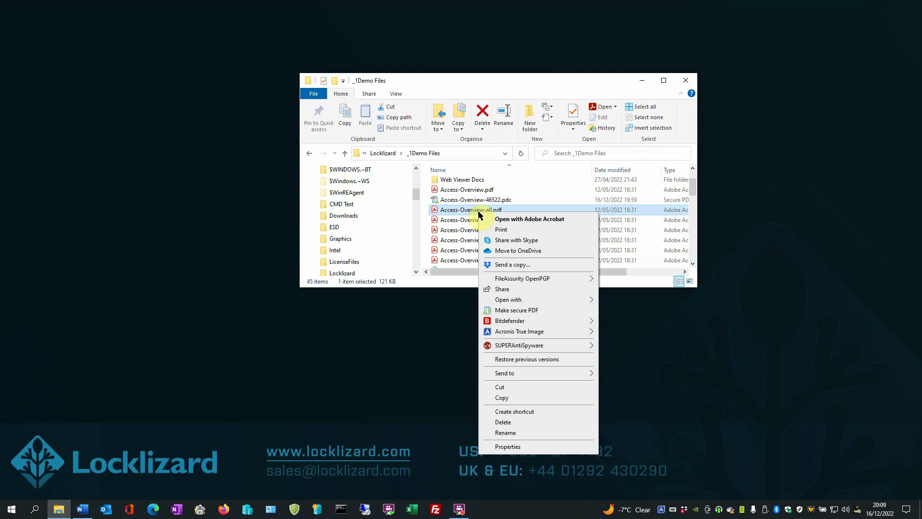
pyautogui.click(517, 310)
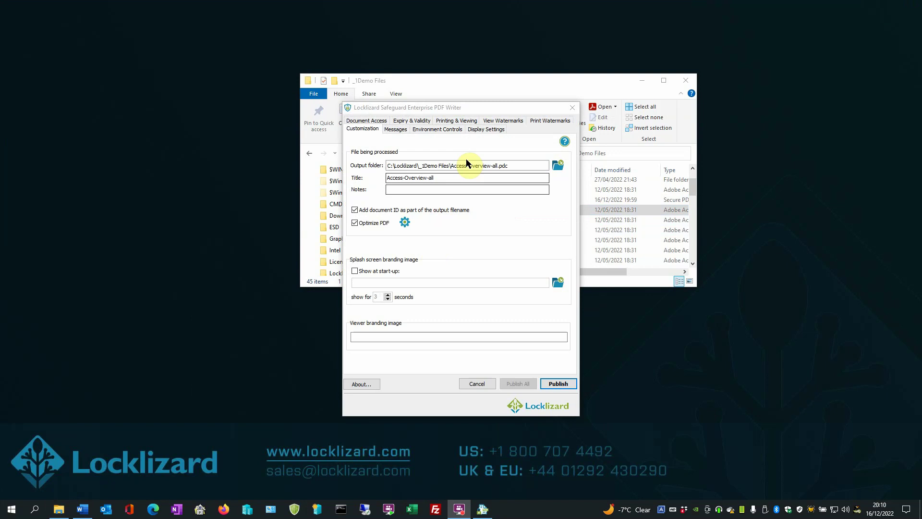
# Allow printing, then review the text and image view watermark settings.
pyautogui.click(465, 122)
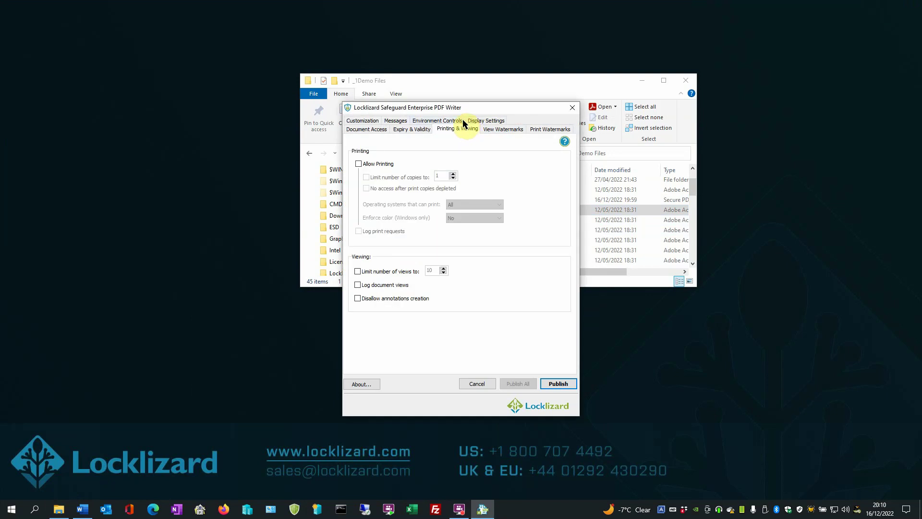
pyautogui.click(358, 164)
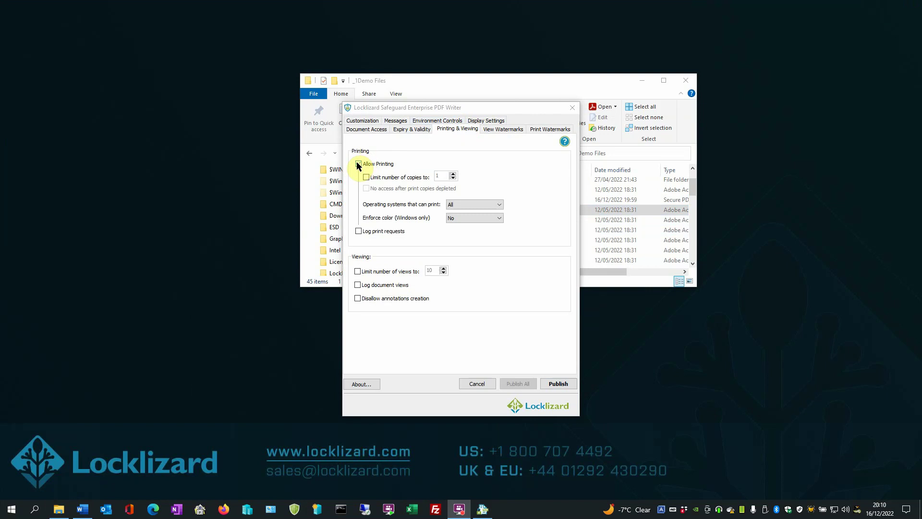
pyautogui.click(509, 131)
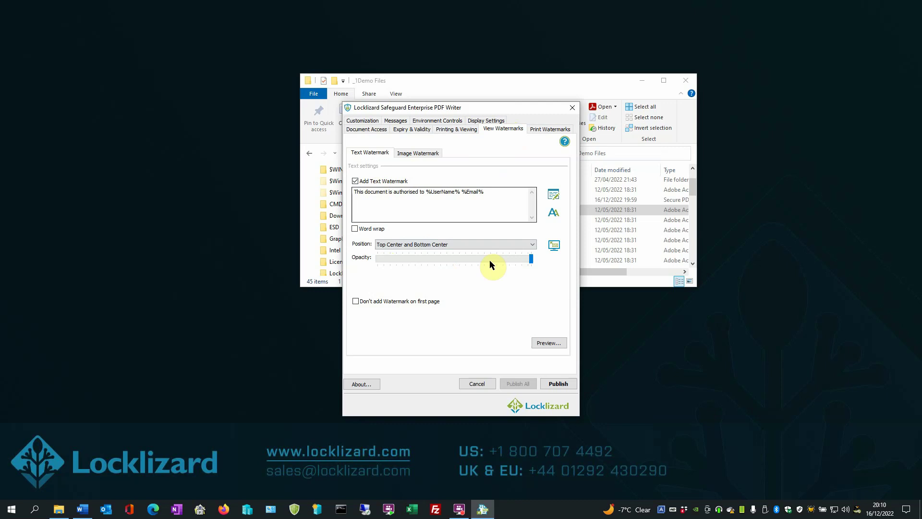
pyautogui.click(422, 154)
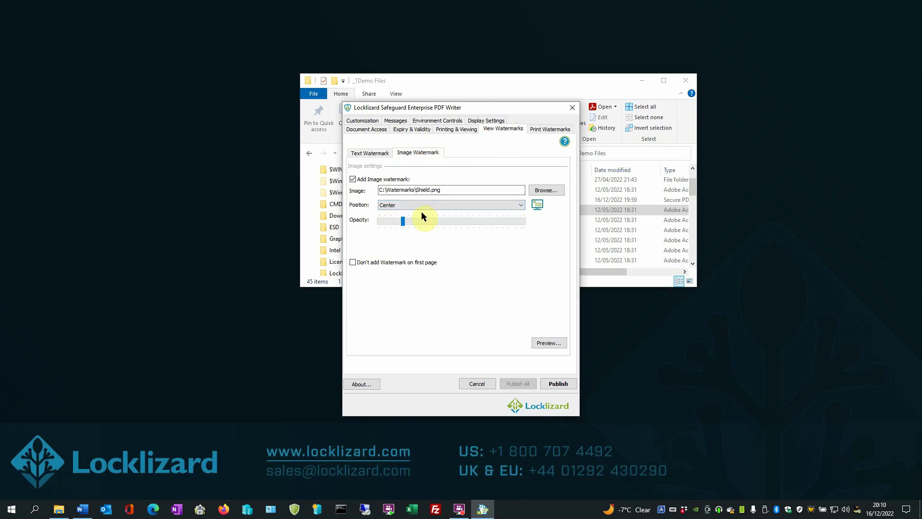
pyautogui.click(546, 130)
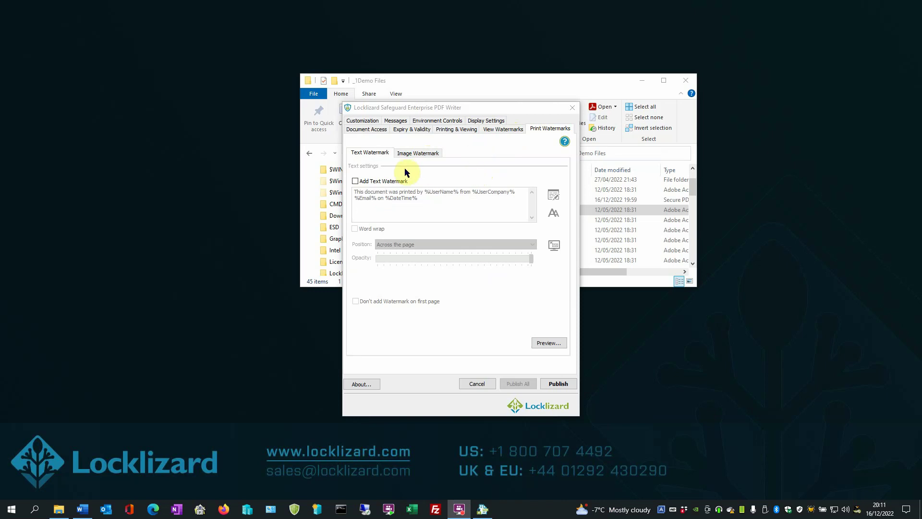
# Enable a print text watermark reading 'This document was printed by %UserName% on %DateTime%'.
pyautogui.click(363, 183)
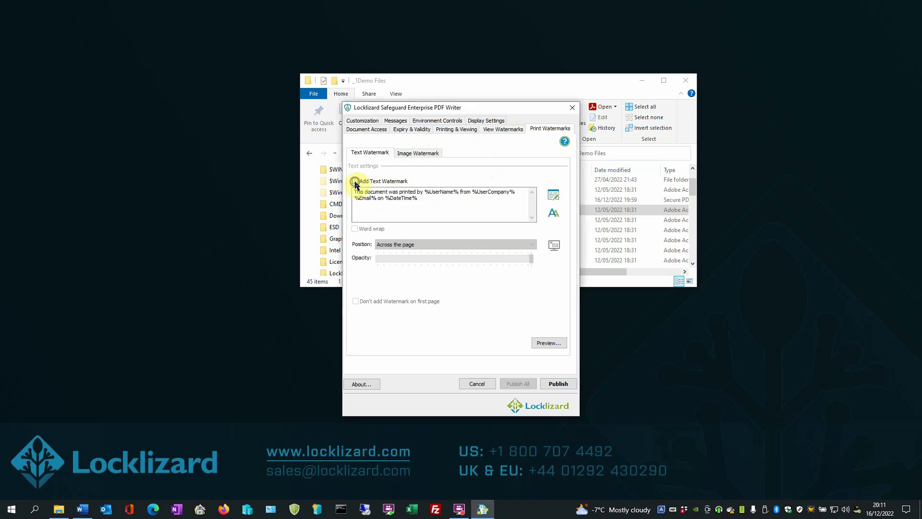
pyautogui.click(425, 198)
pyautogui.moveTo(424, 197); pyautogui.dragTo(355, 190)
pyautogui.press('Delete')
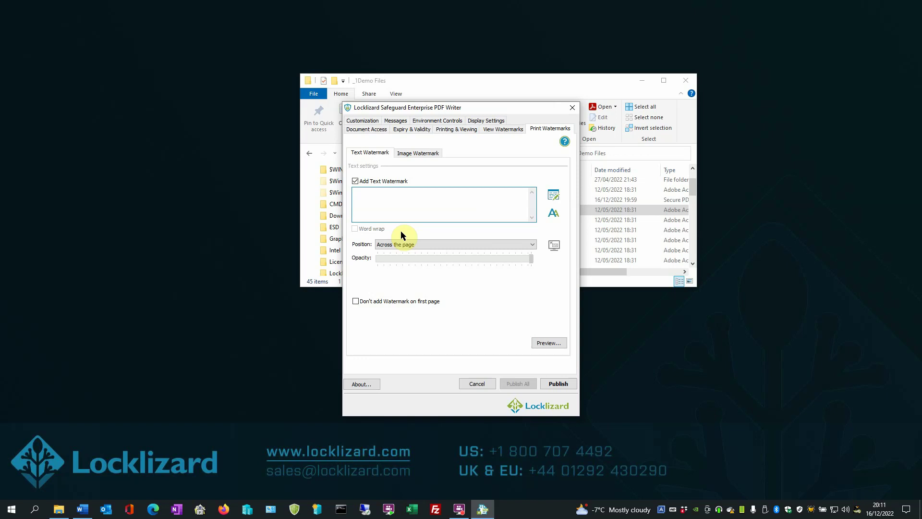
pyautogui.write('This document was printed by')
pyautogui.click(552, 196)
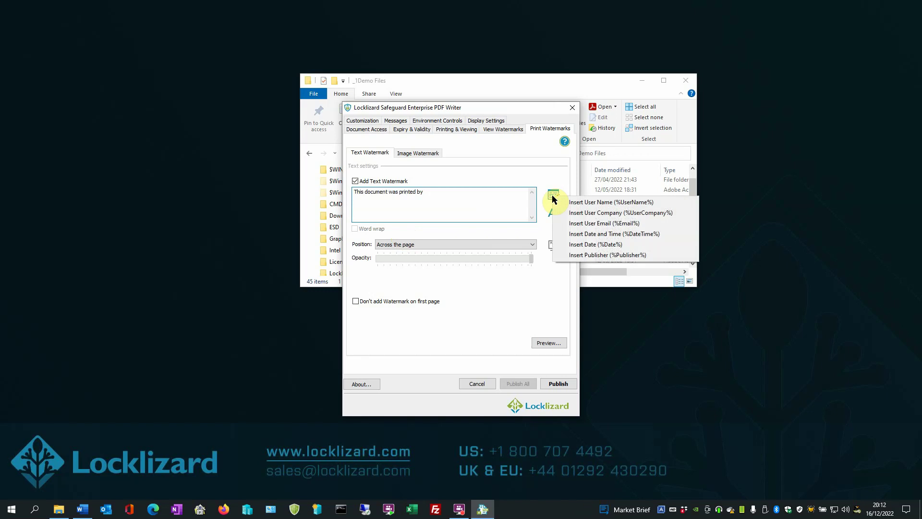
pyautogui.click(577, 204)
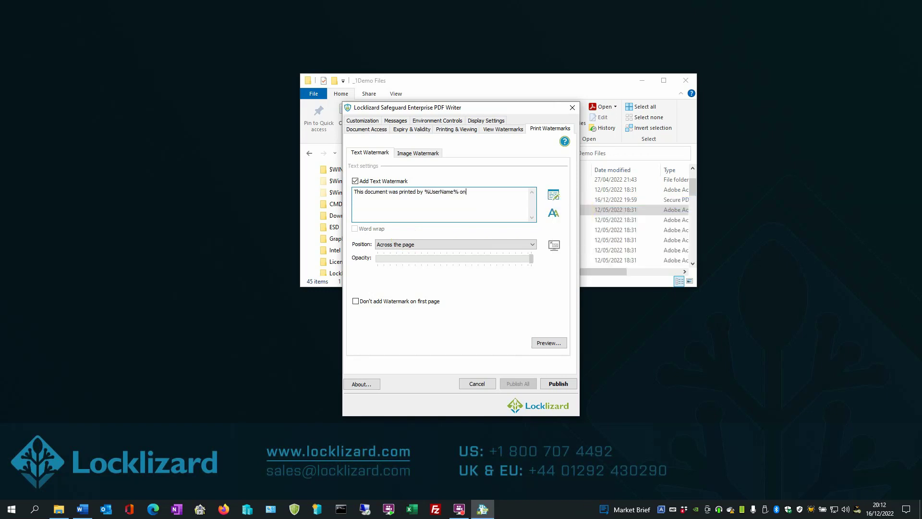
pyautogui.click(551, 196)
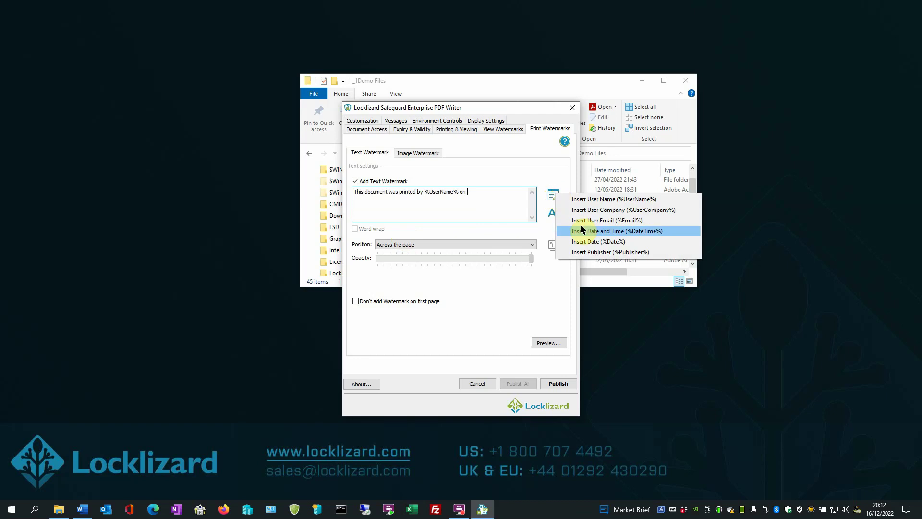
pyautogui.click(588, 231)
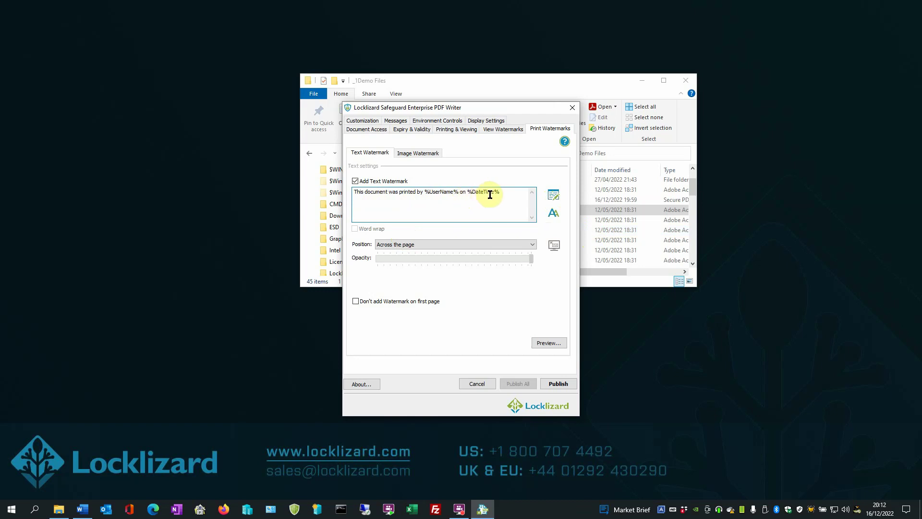
# Make the print text watermark red and bold, positioned at Top Center and Bottom Center.
pyautogui.click(548, 217)
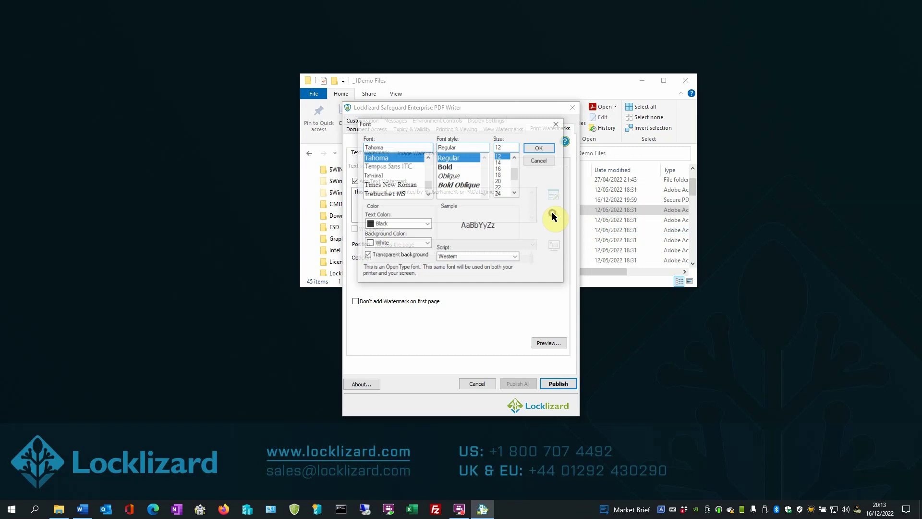
pyautogui.click(428, 224)
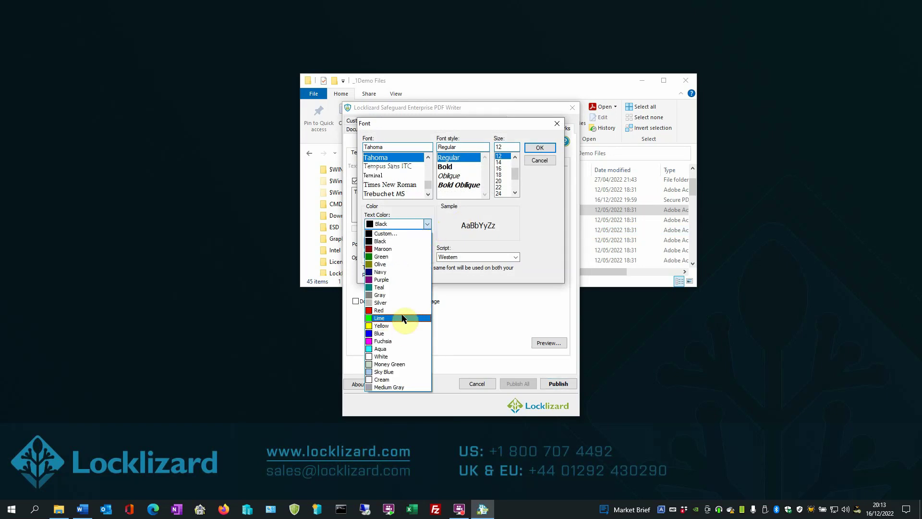
pyautogui.click(402, 311)
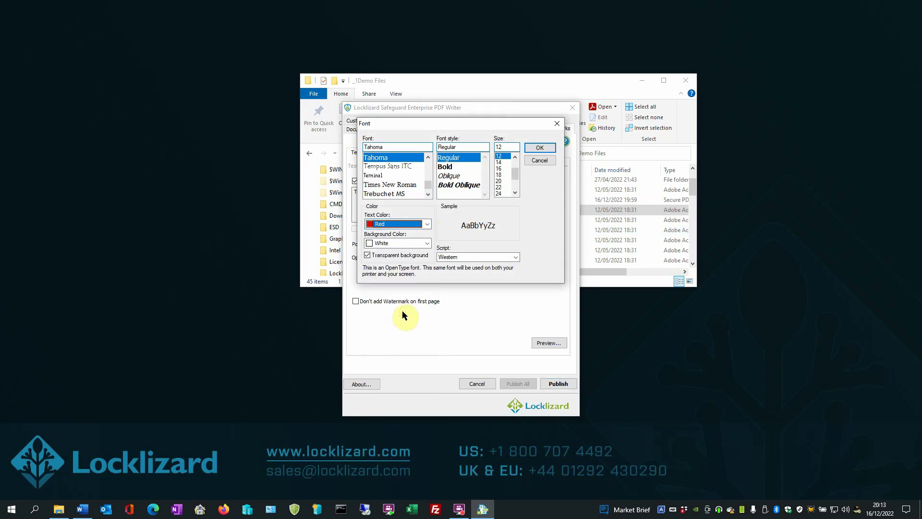
pyautogui.click(466, 167)
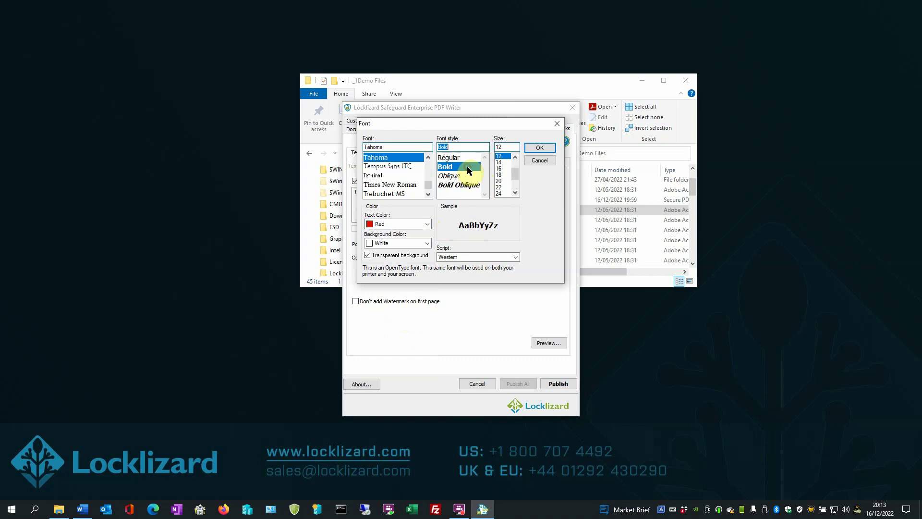
pyautogui.click(541, 149)
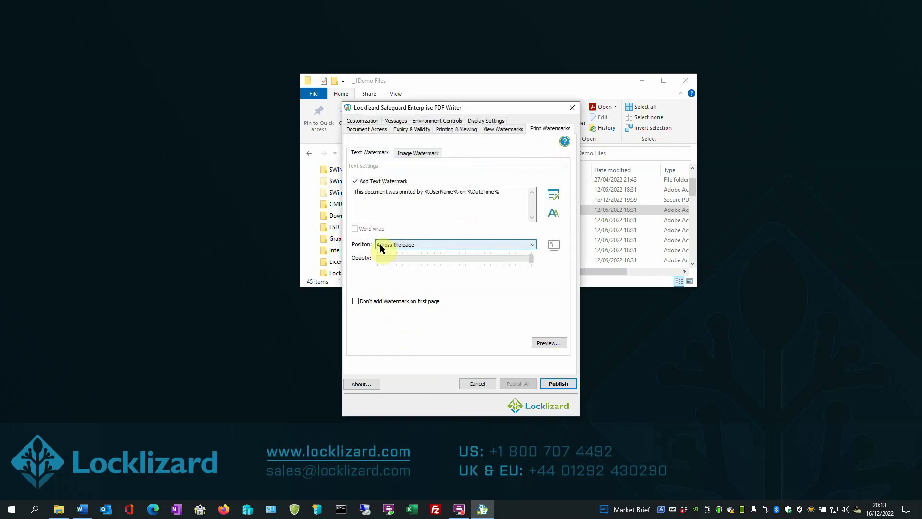
pyautogui.click(534, 245)
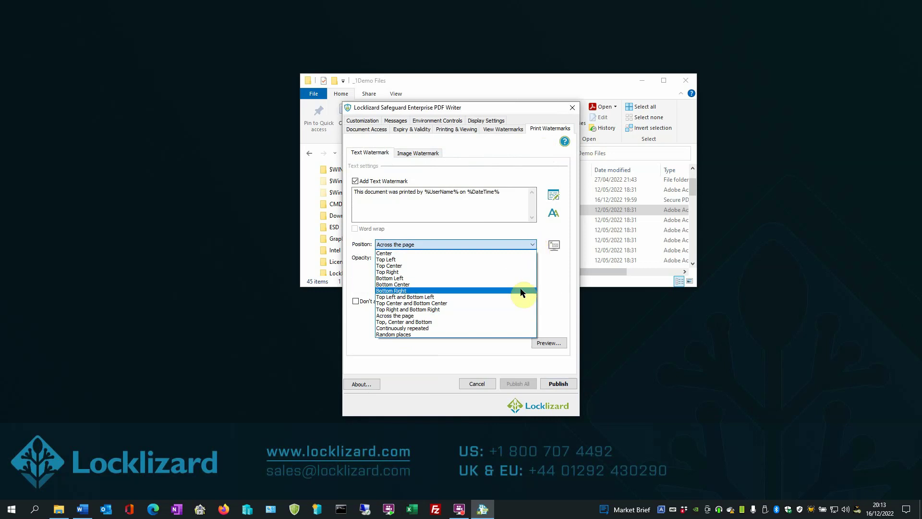
pyautogui.click(517, 303)
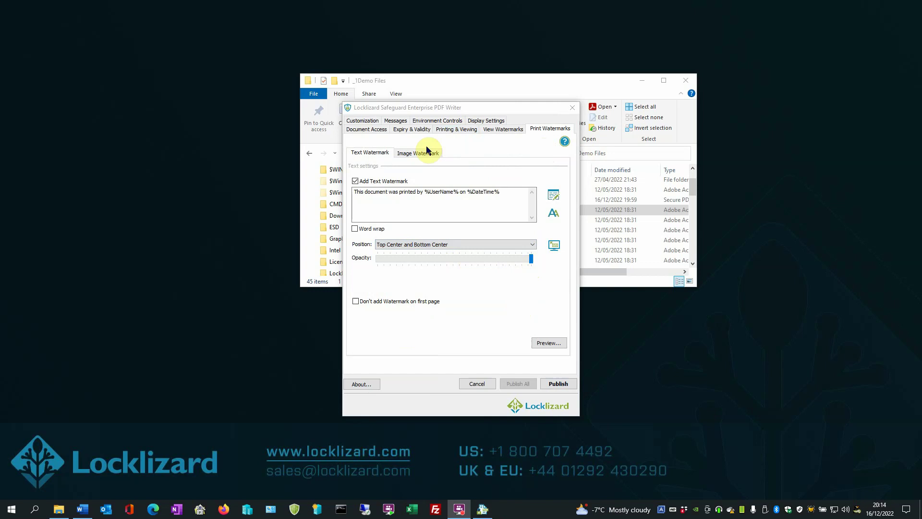
# Enable an image watermark using Background.png and lower its opacity to 139.
pyautogui.click(426, 157)
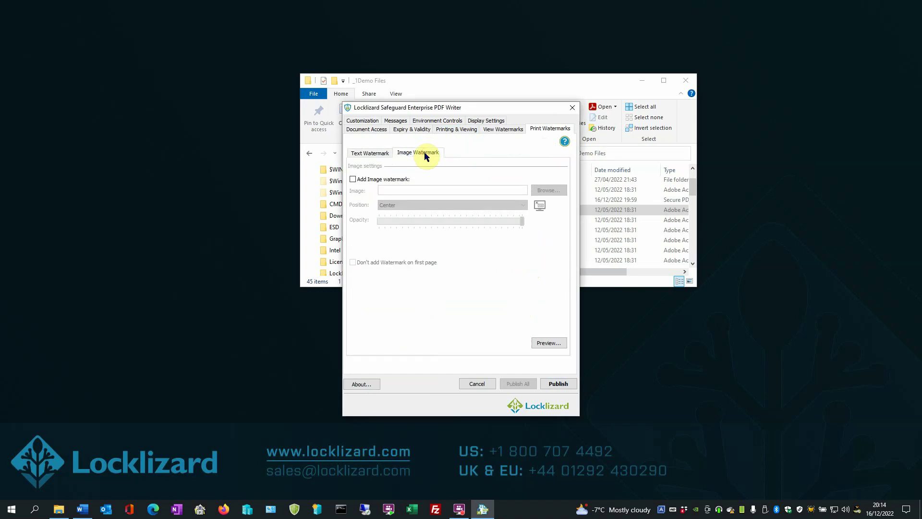
pyautogui.click(353, 179)
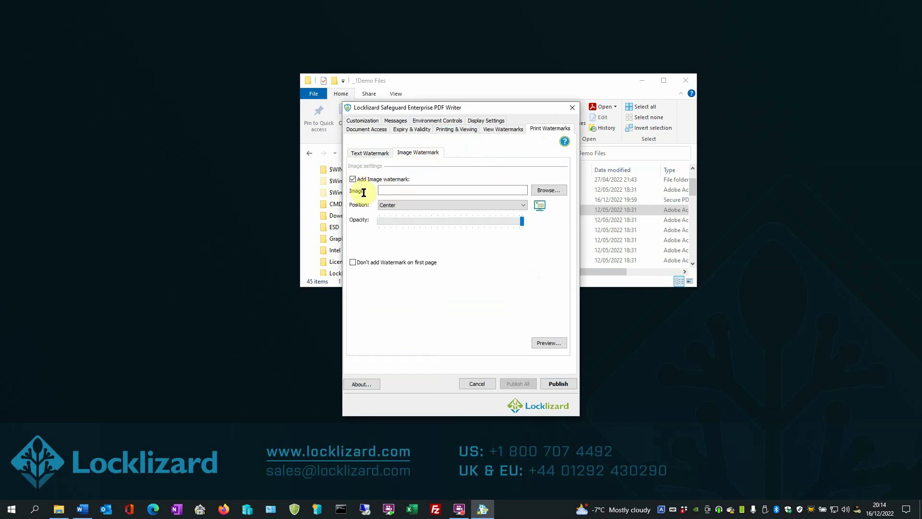
pyautogui.click(548, 191)
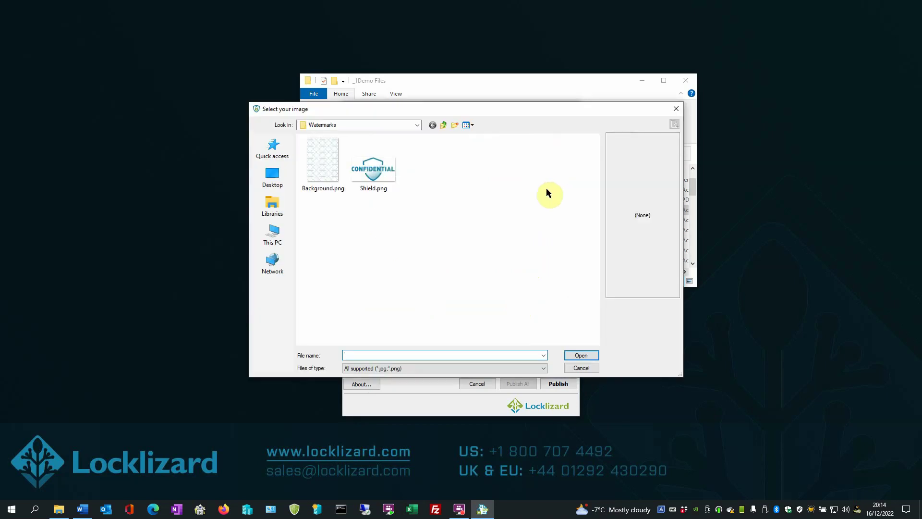
pyautogui.doubleClick(331, 165)
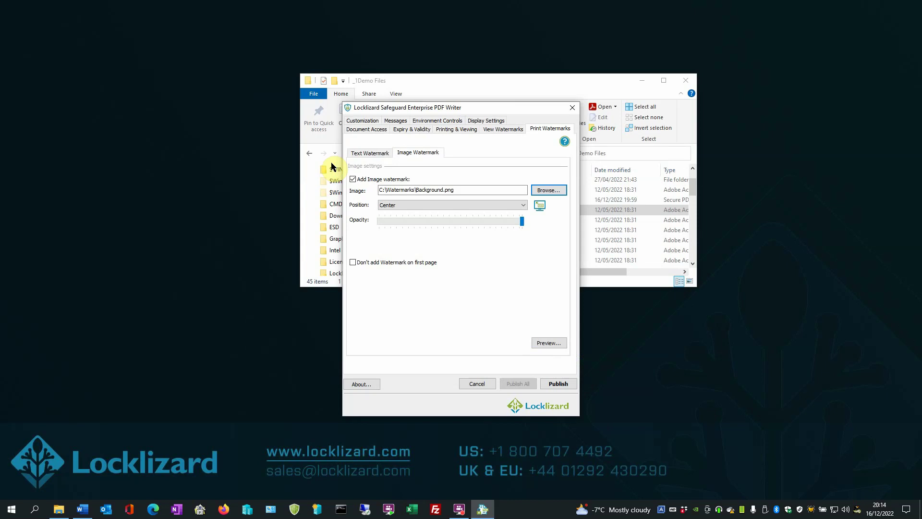
pyautogui.click(523, 222)
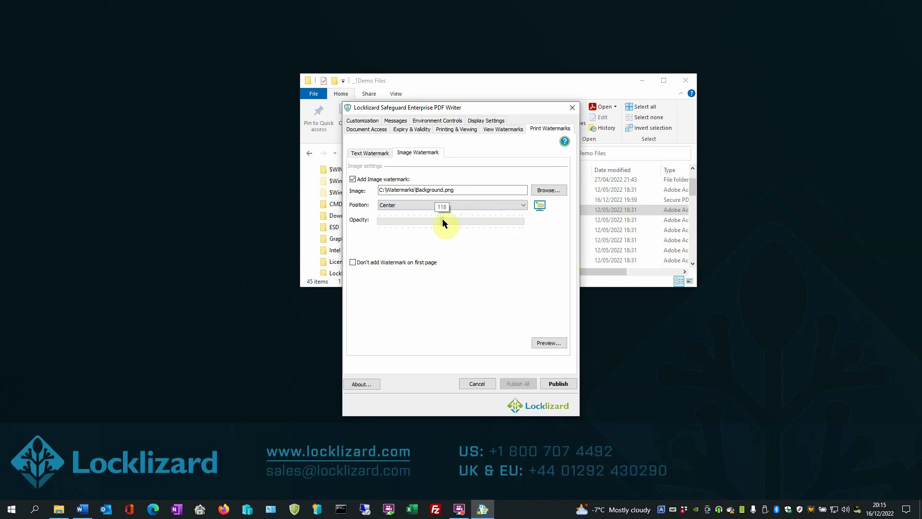
pyautogui.moveTo(455, 219); pyautogui.dragTo(456, 221)
pyautogui.click(555, 341)
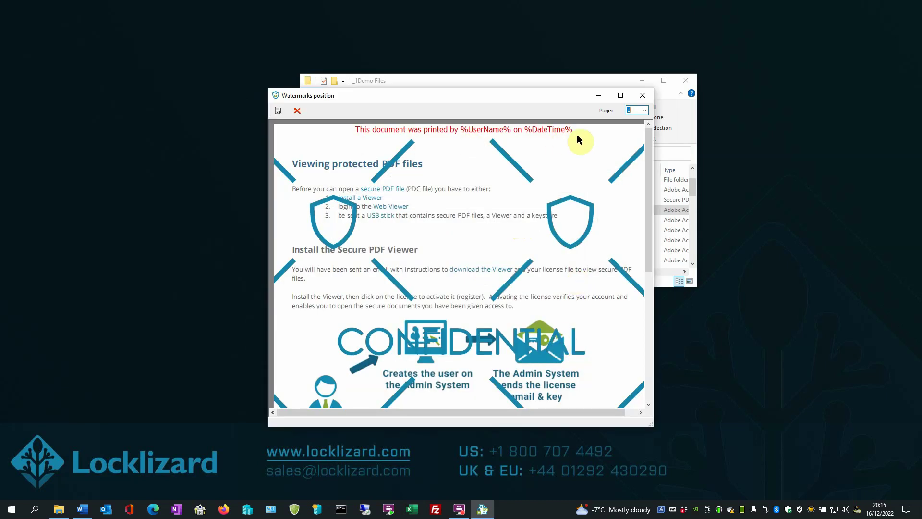
pyautogui.moveTo(646, 192); pyautogui.dragTo(643, 331)
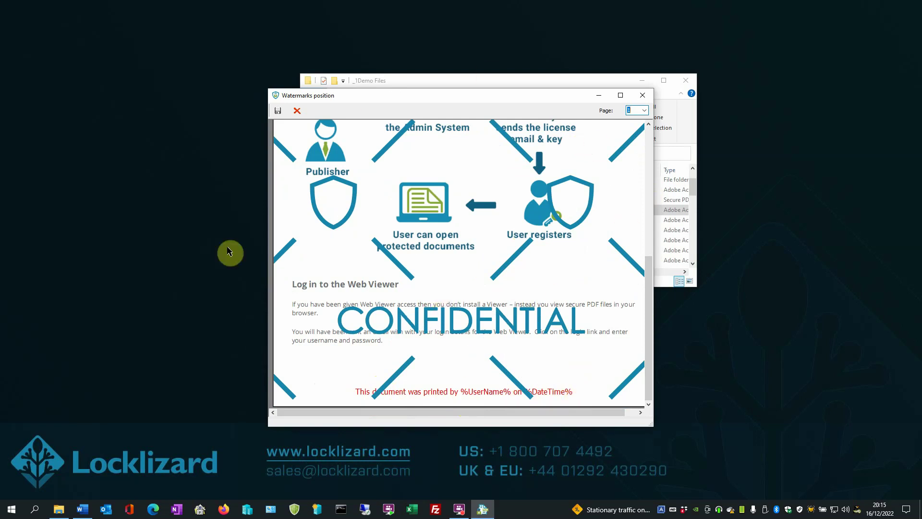
pyautogui.moveTo(648, 280); pyautogui.dragTo(653, 129)
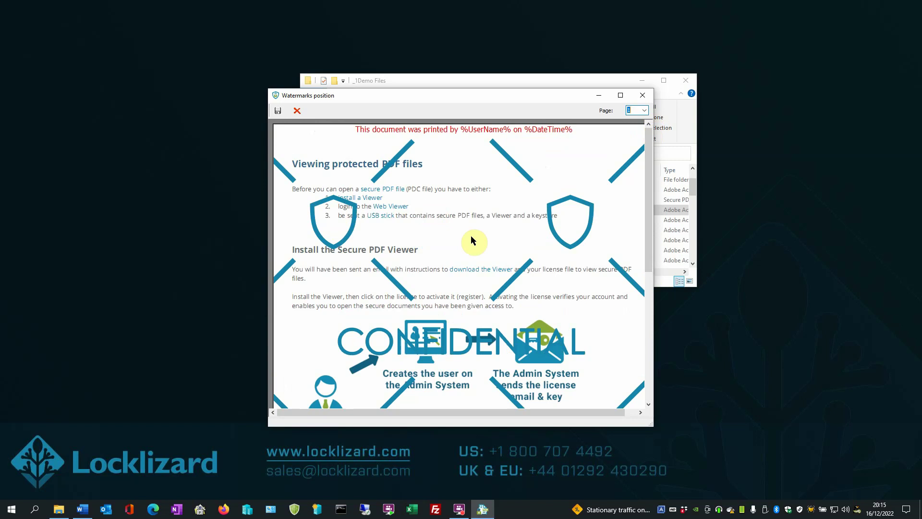
pyautogui.click(644, 96)
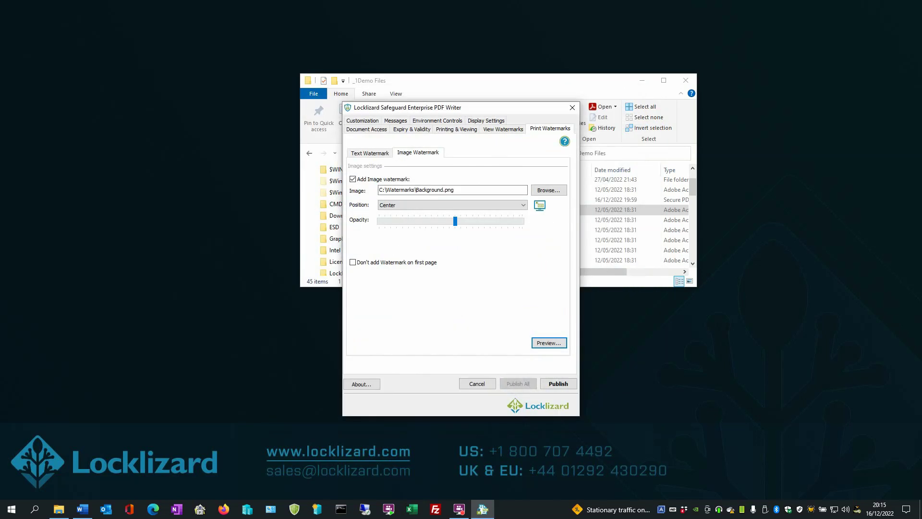
# Publish the protected document and dismiss the protection status report.
pyautogui.click(559, 383)
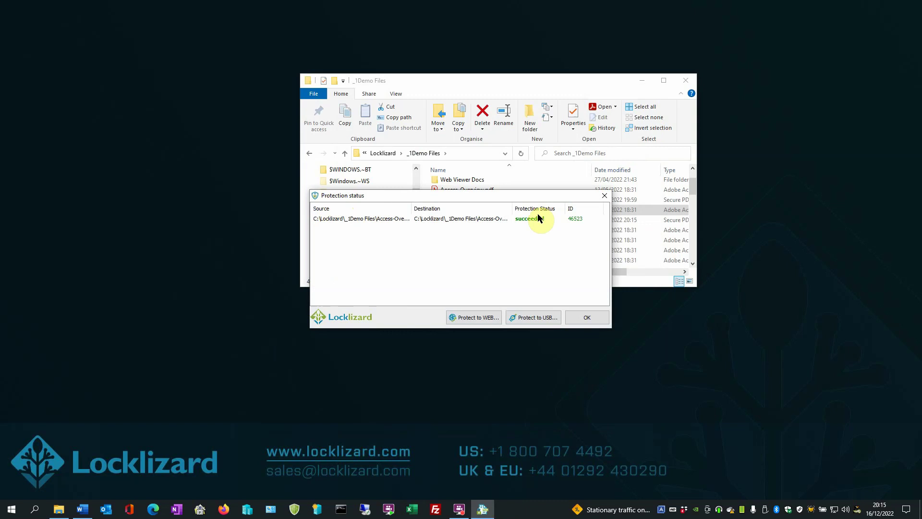
pyautogui.click(586, 316)
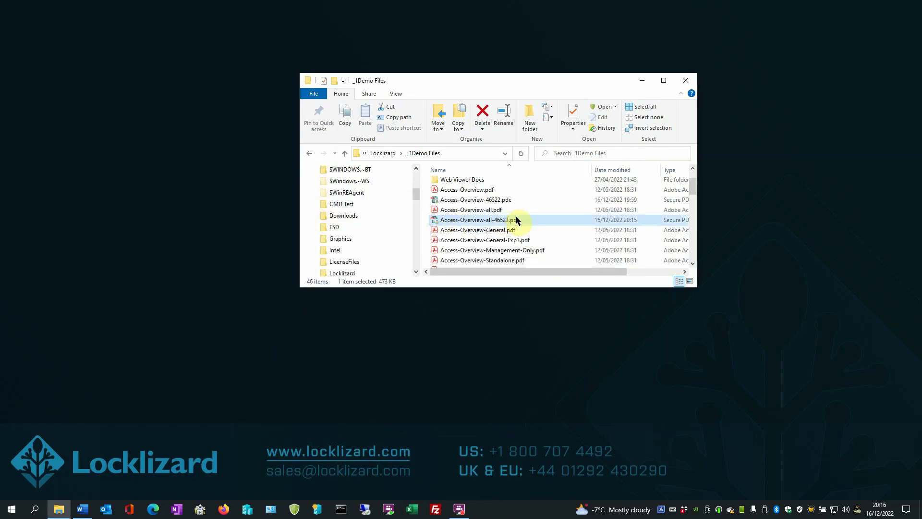
# Open Access-Overview-all-46523.pdc in the Secure Viewer and scroll through its watermarked pages.
pyautogui.doubleClick(470, 220)
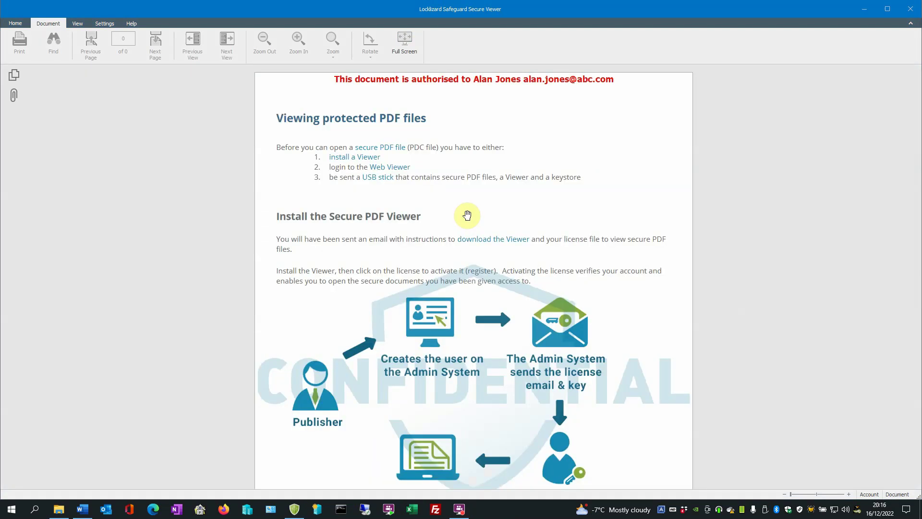
pyautogui.scroll(-1, 466, 215)
pyautogui.scroll(-3, 467, 215)
pyautogui.scroll(4, 462, 194)
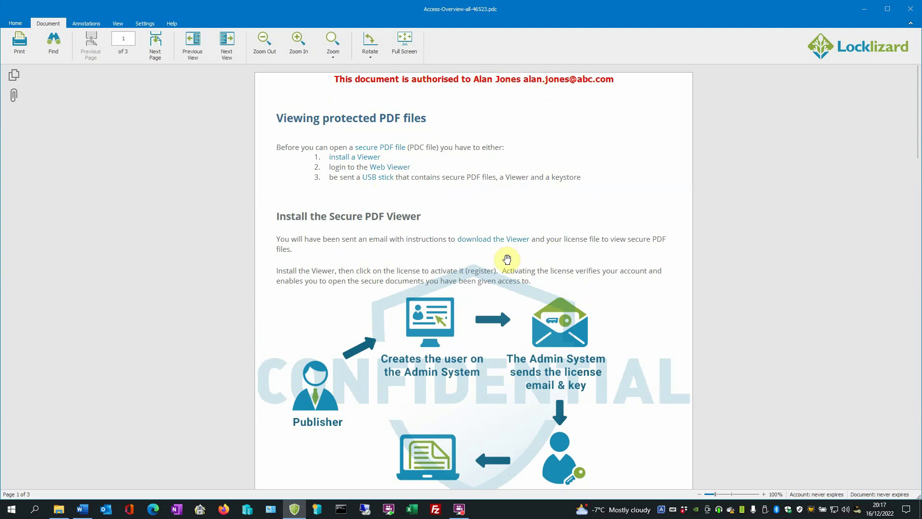
pyautogui.scroll(-3, 472, 325)
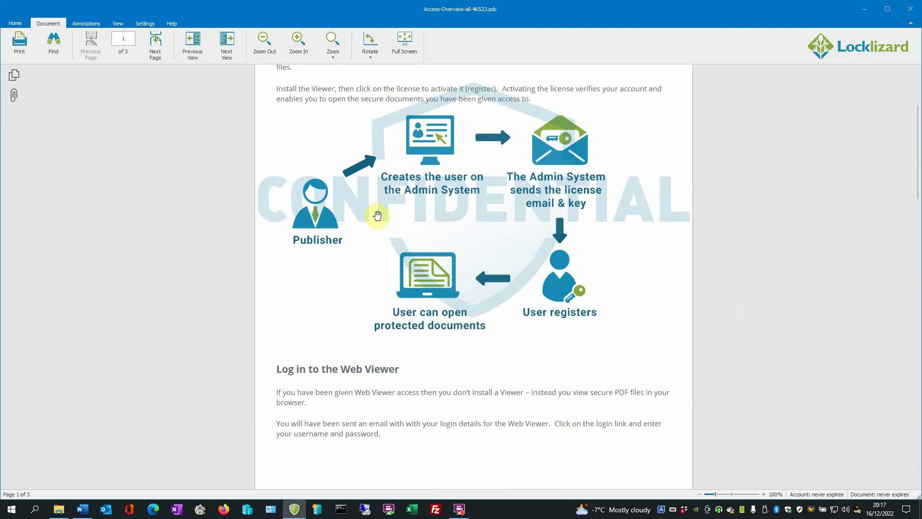
pyautogui.scroll(-4, 384, 218)
pyautogui.scroll(-4, 441, 272)
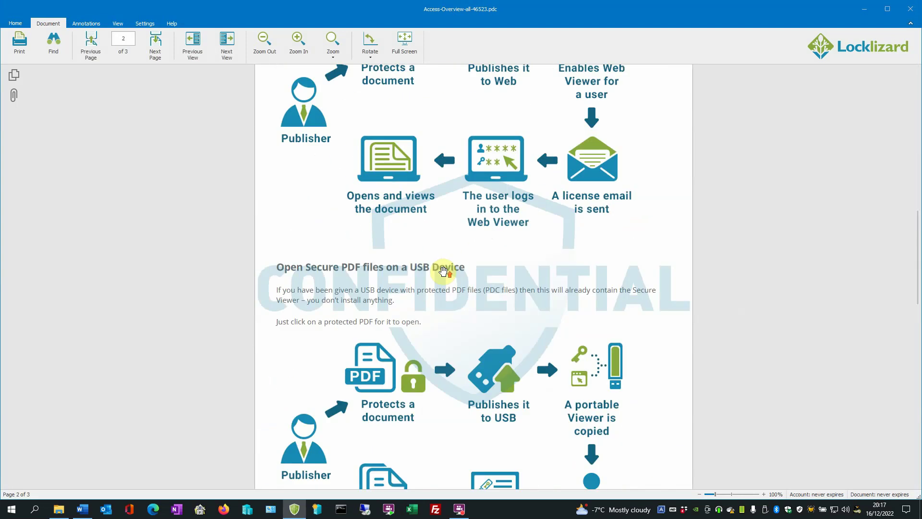
pyautogui.scroll(9, 442, 272)
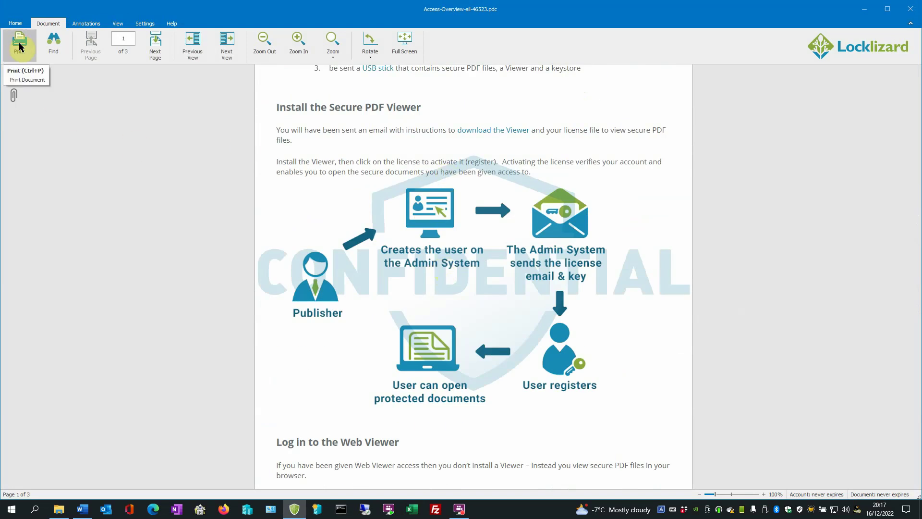
pyautogui.click(19, 47)
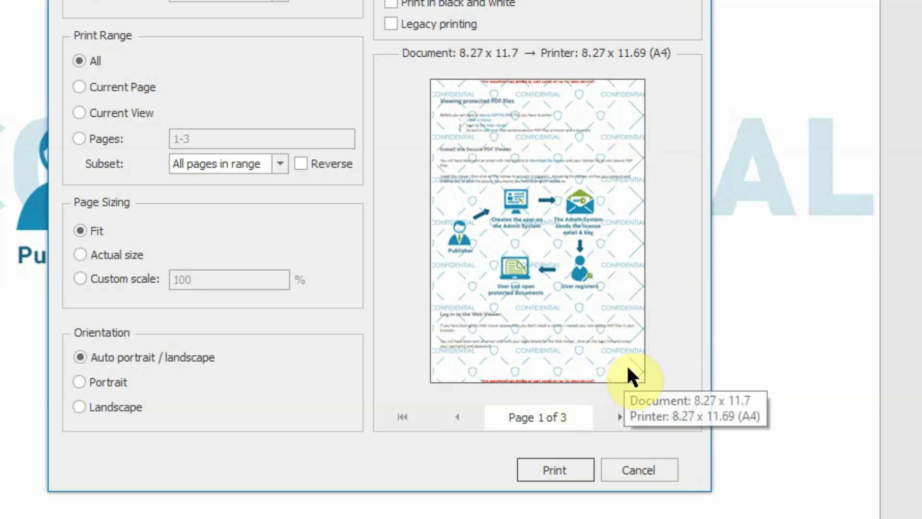
pyautogui.click(622, 418)
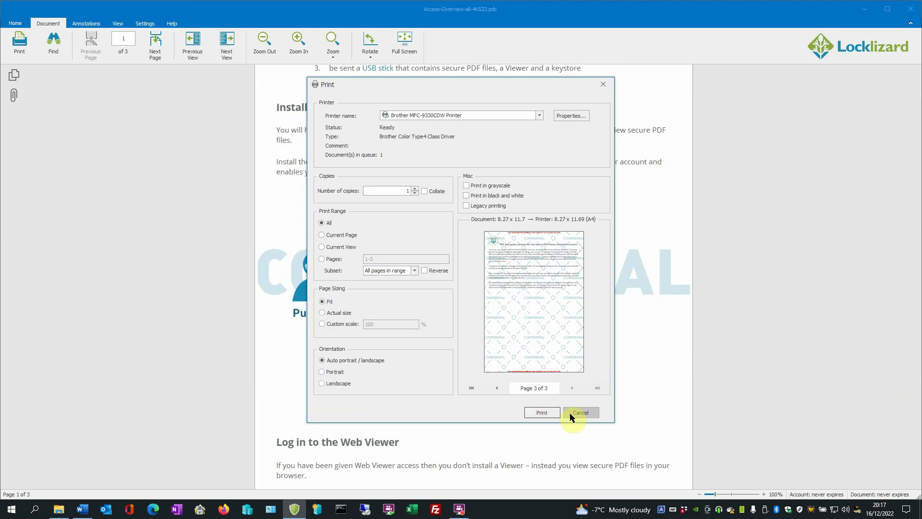
# Cancel printing, scroll back to the top, and close the protected document.
pyautogui.click(582, 411)
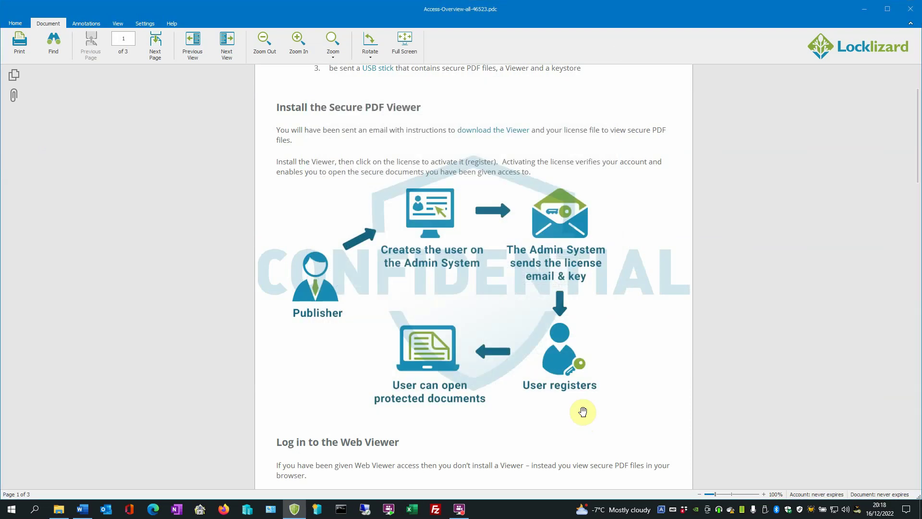
pyautogui.scroll(3, 408, 384)
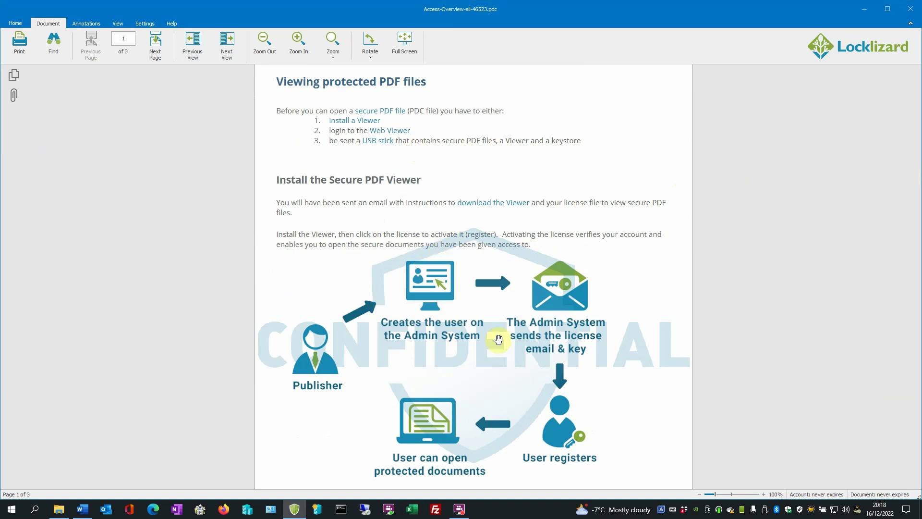
pyautogui.scroll(-2, 447, 365)
pyautogui.scroll(3, 446, 365)
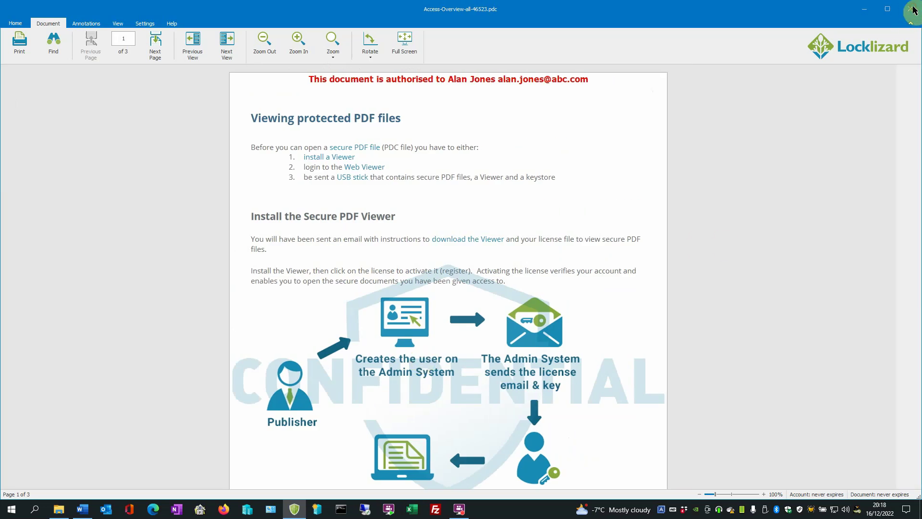
pyautogui.click(912, 9)
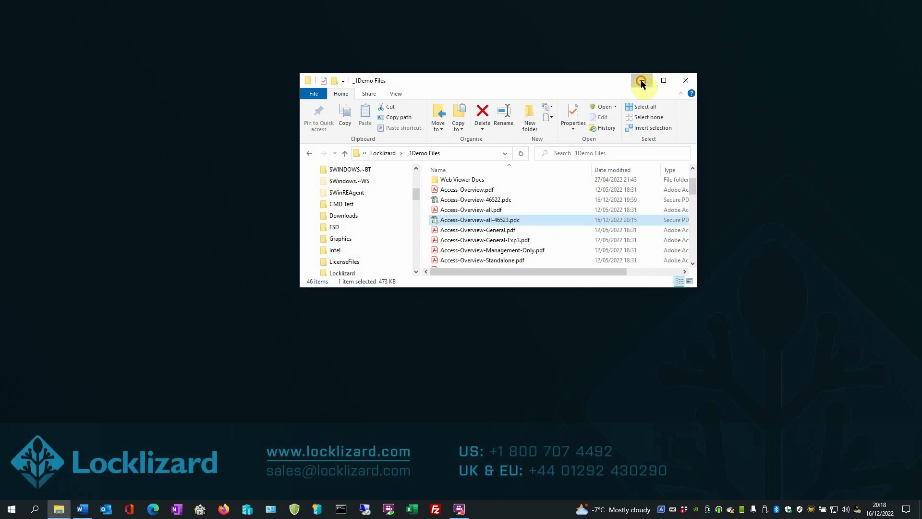